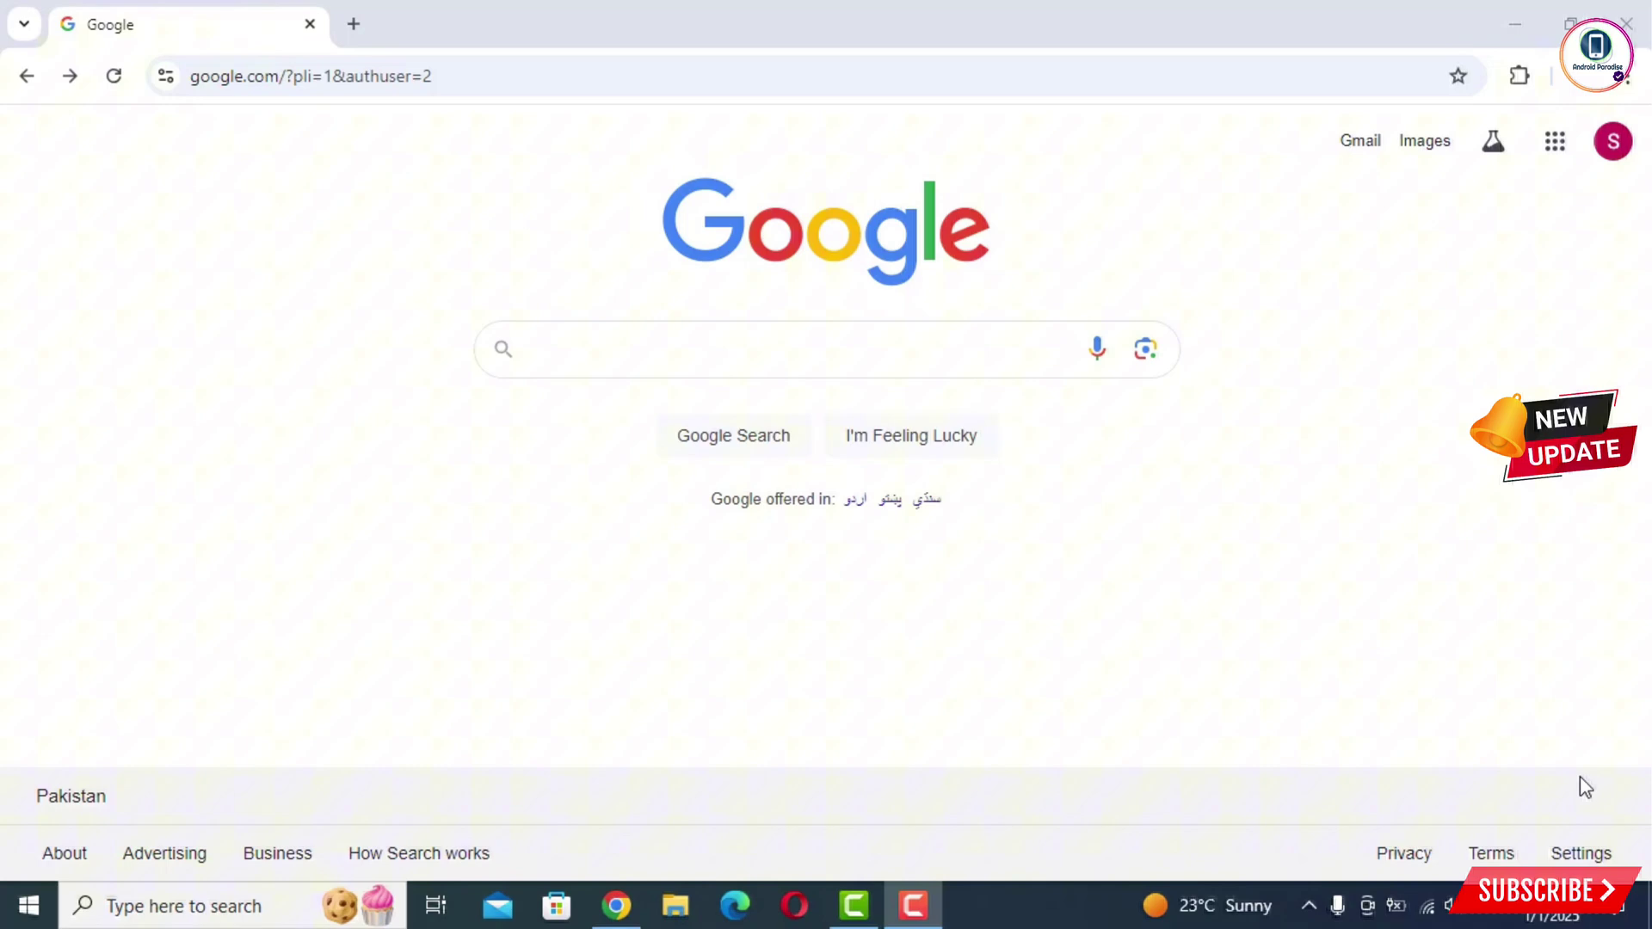
# - Check which Google account is signed in using the profile avatar
pyautogui.click(1612, 141)
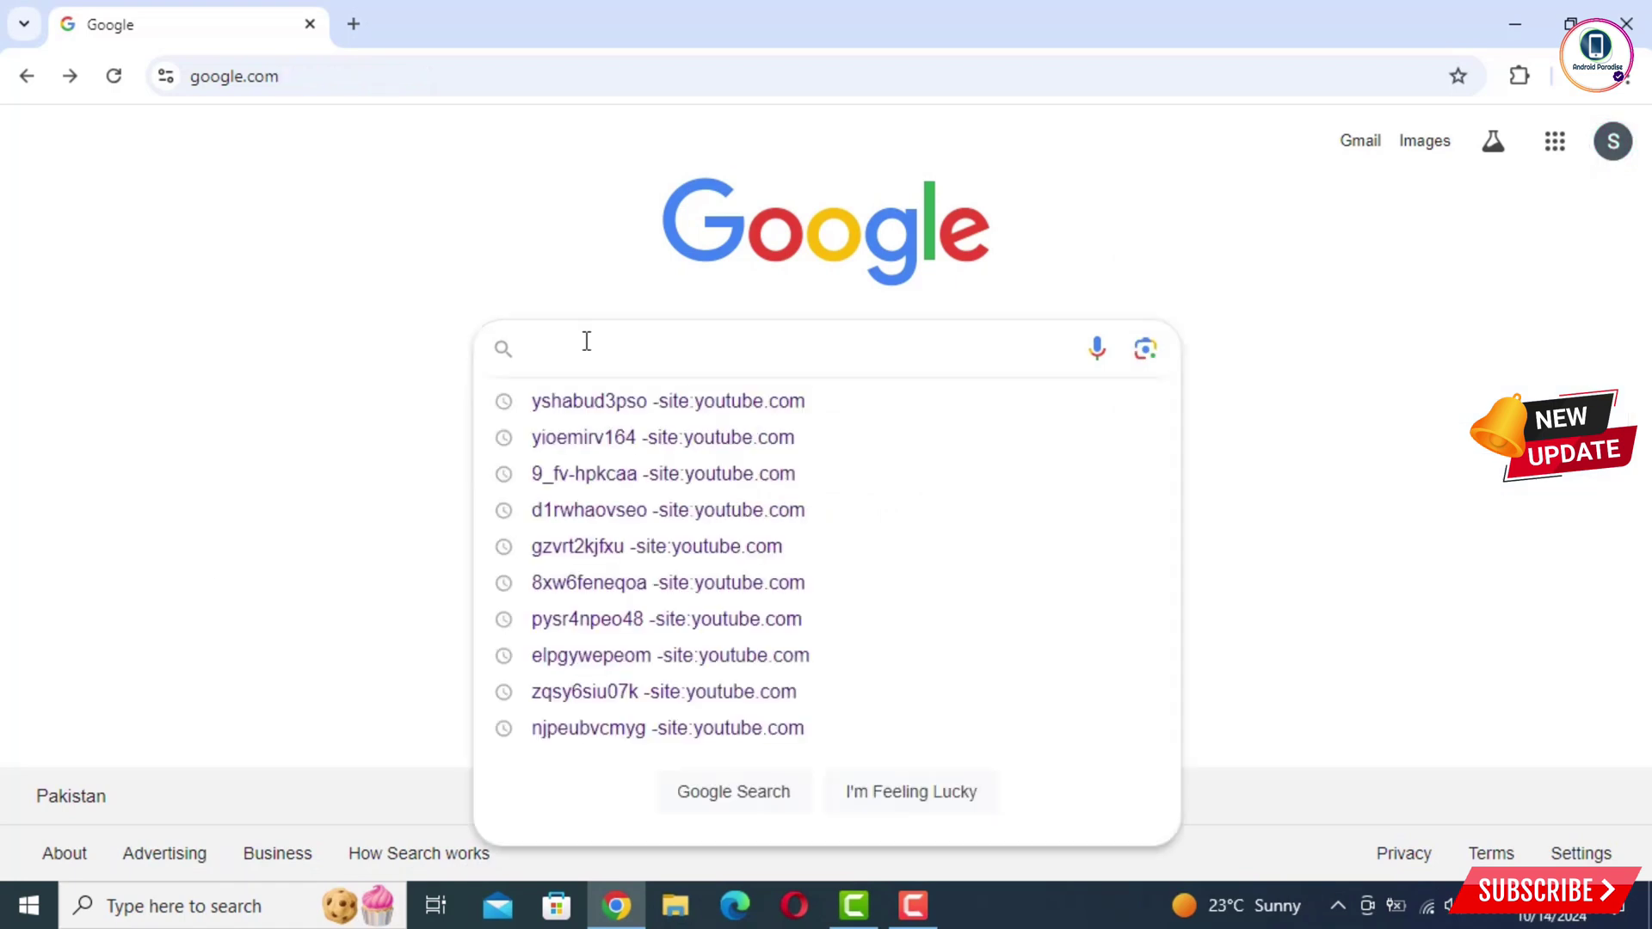
pyautogui.write('G')
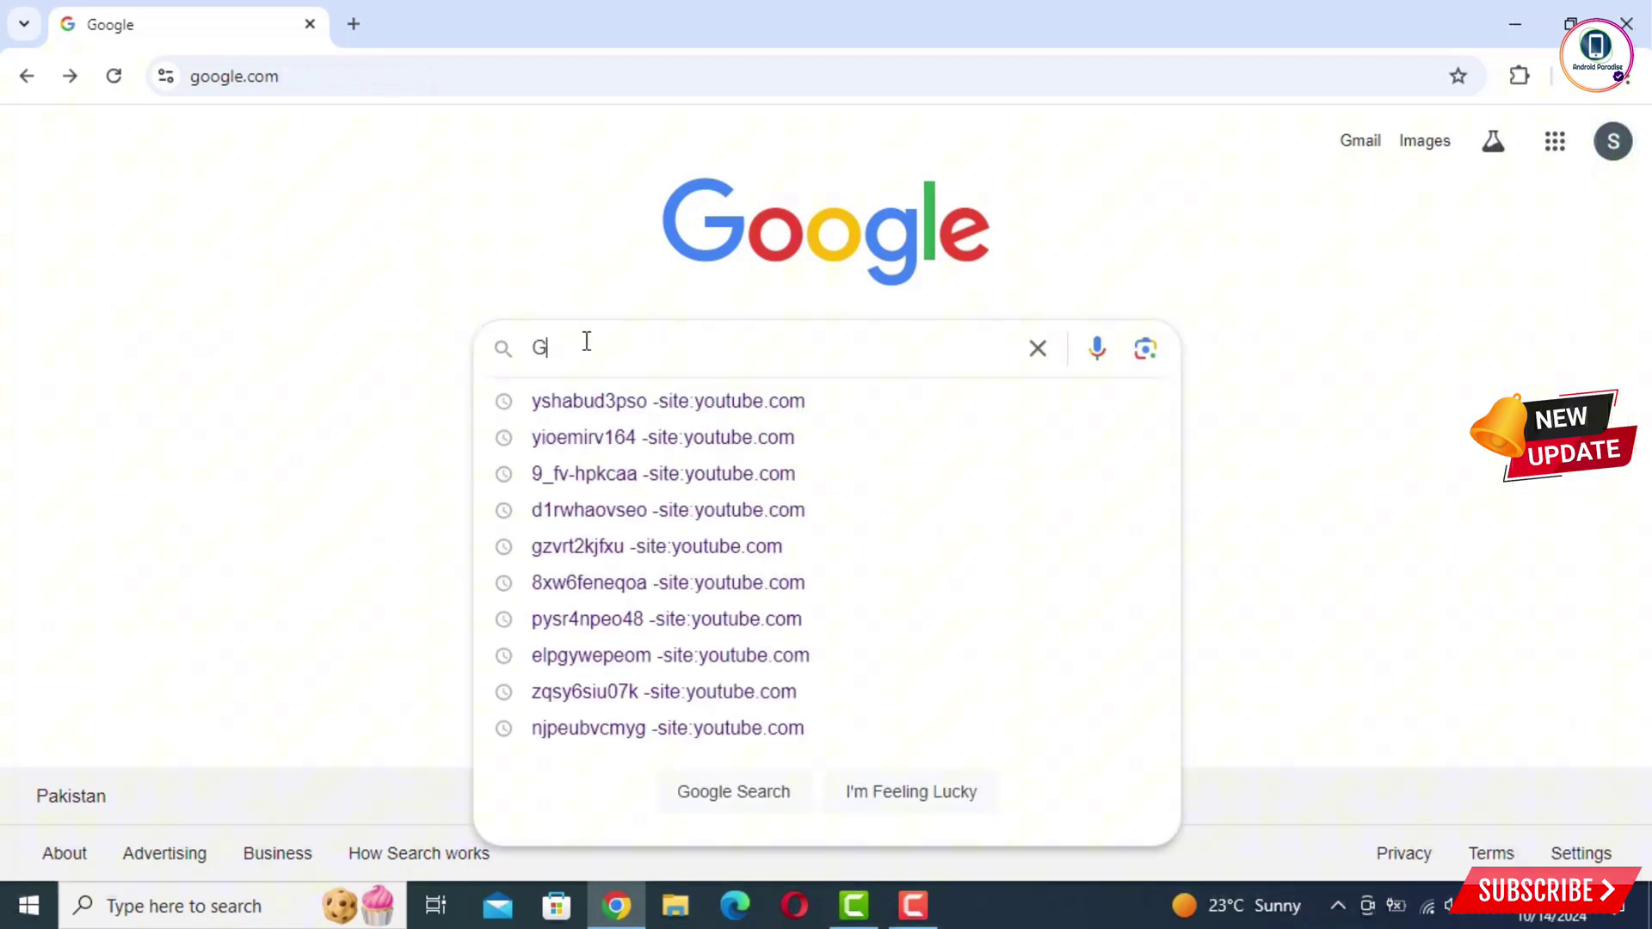
pyautogui.write('mail')
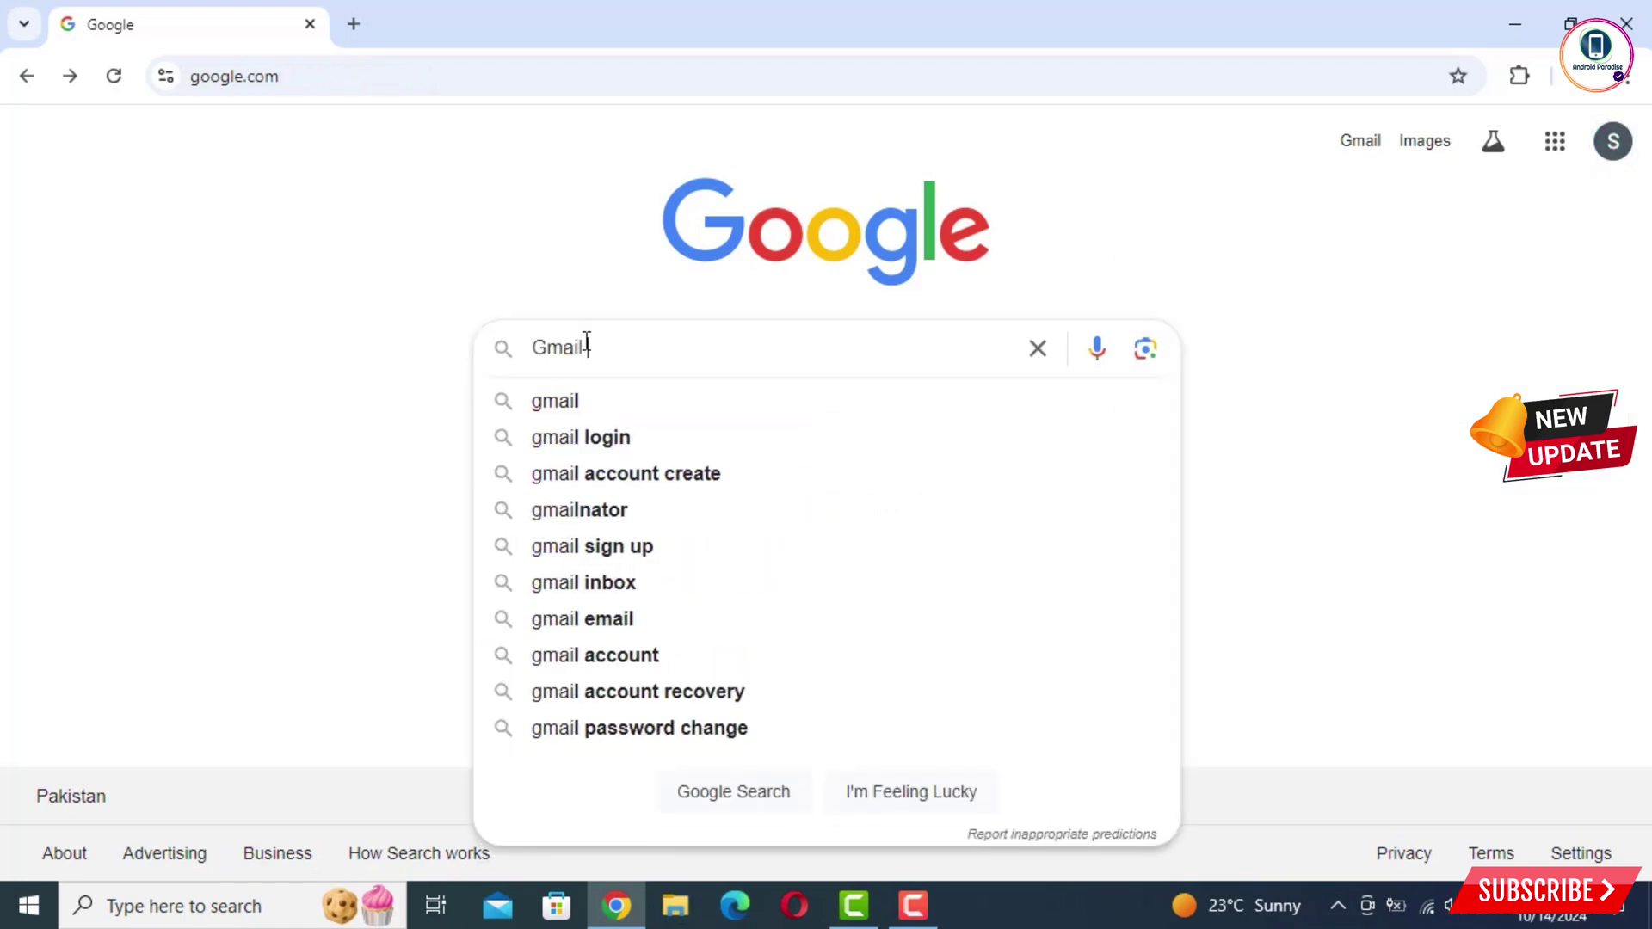
pyautogui.write(' Gener')
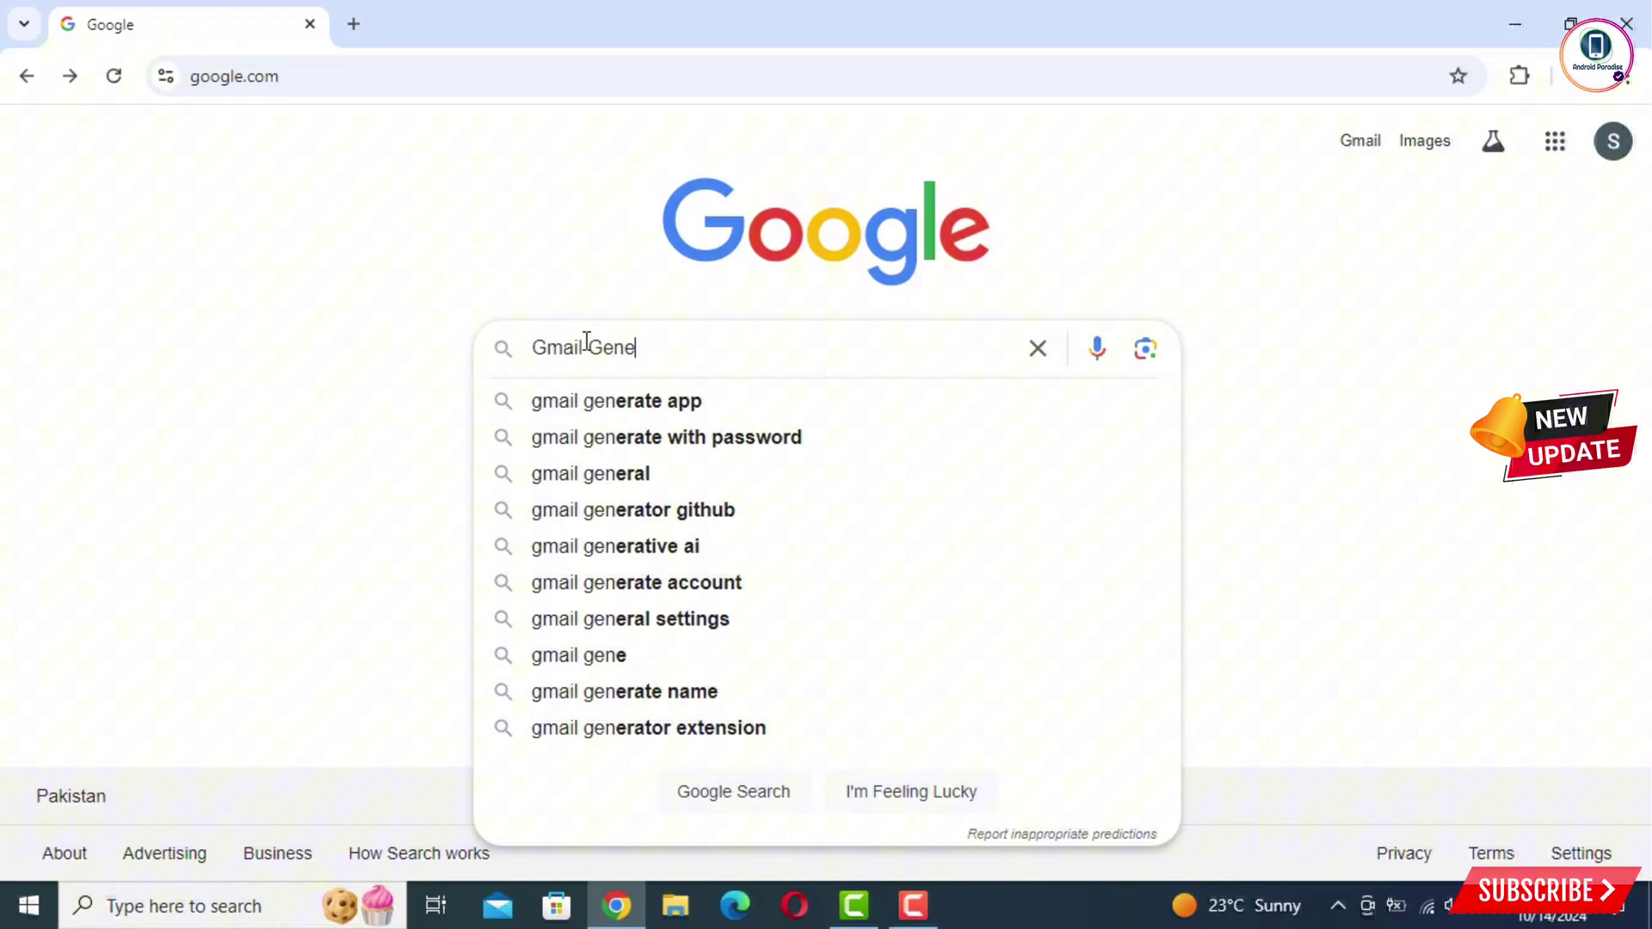
pyautogui.write('ator')
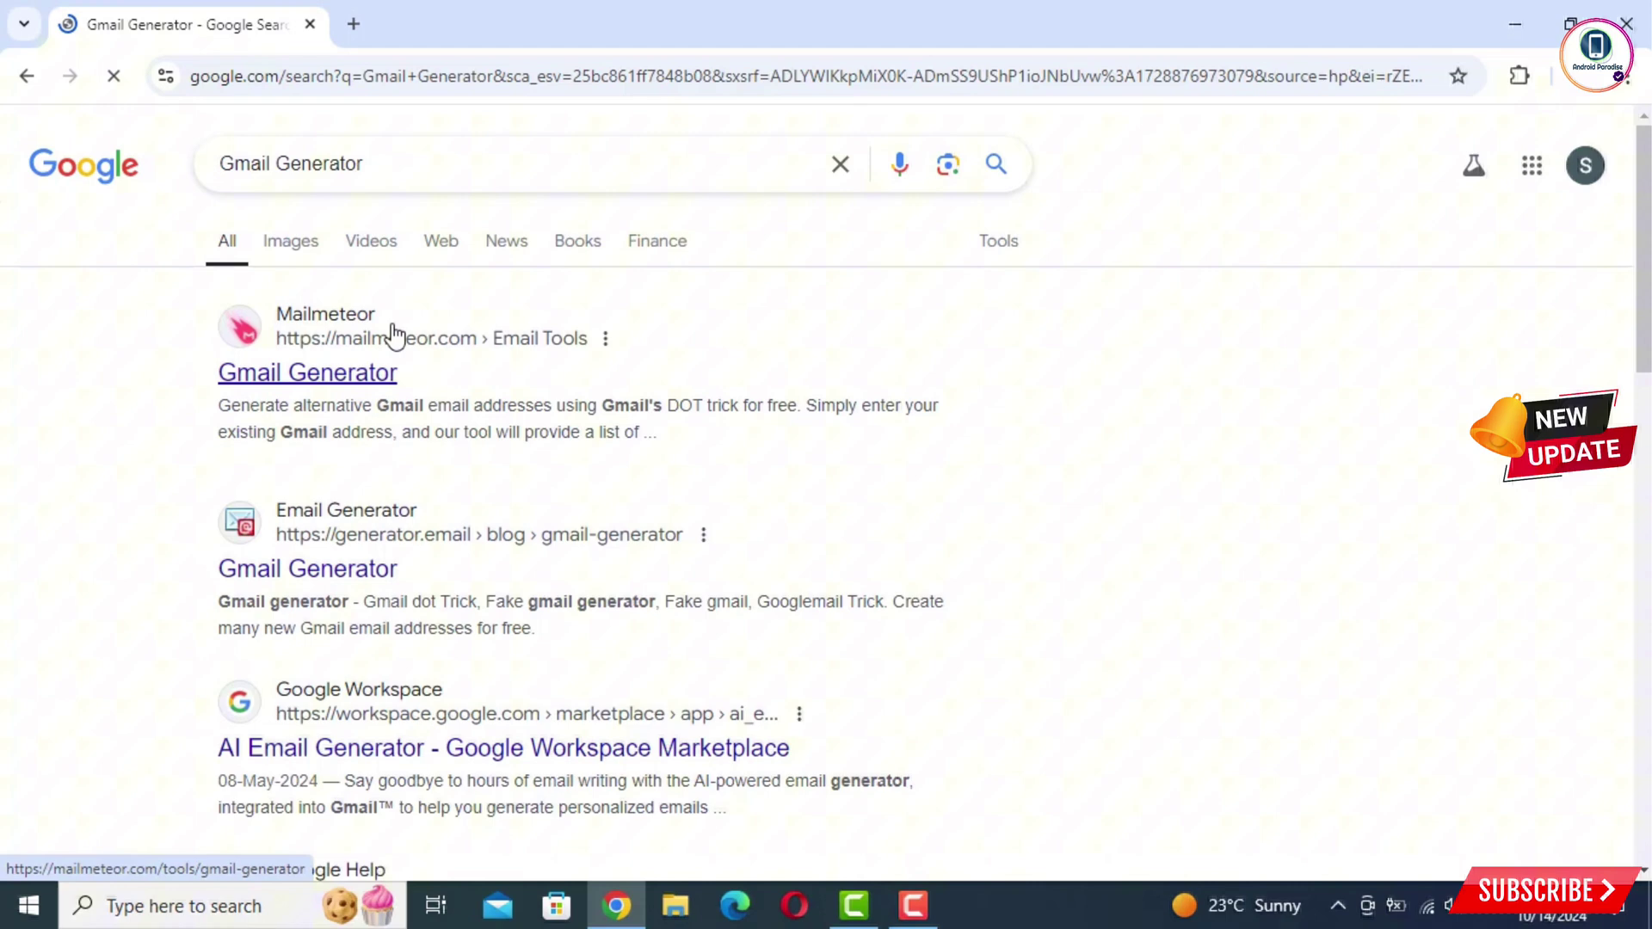
# - Open Mailmeteor's Gmail Generator and sign in with the Google account, allowing access
pyautogui.click(263, 374)
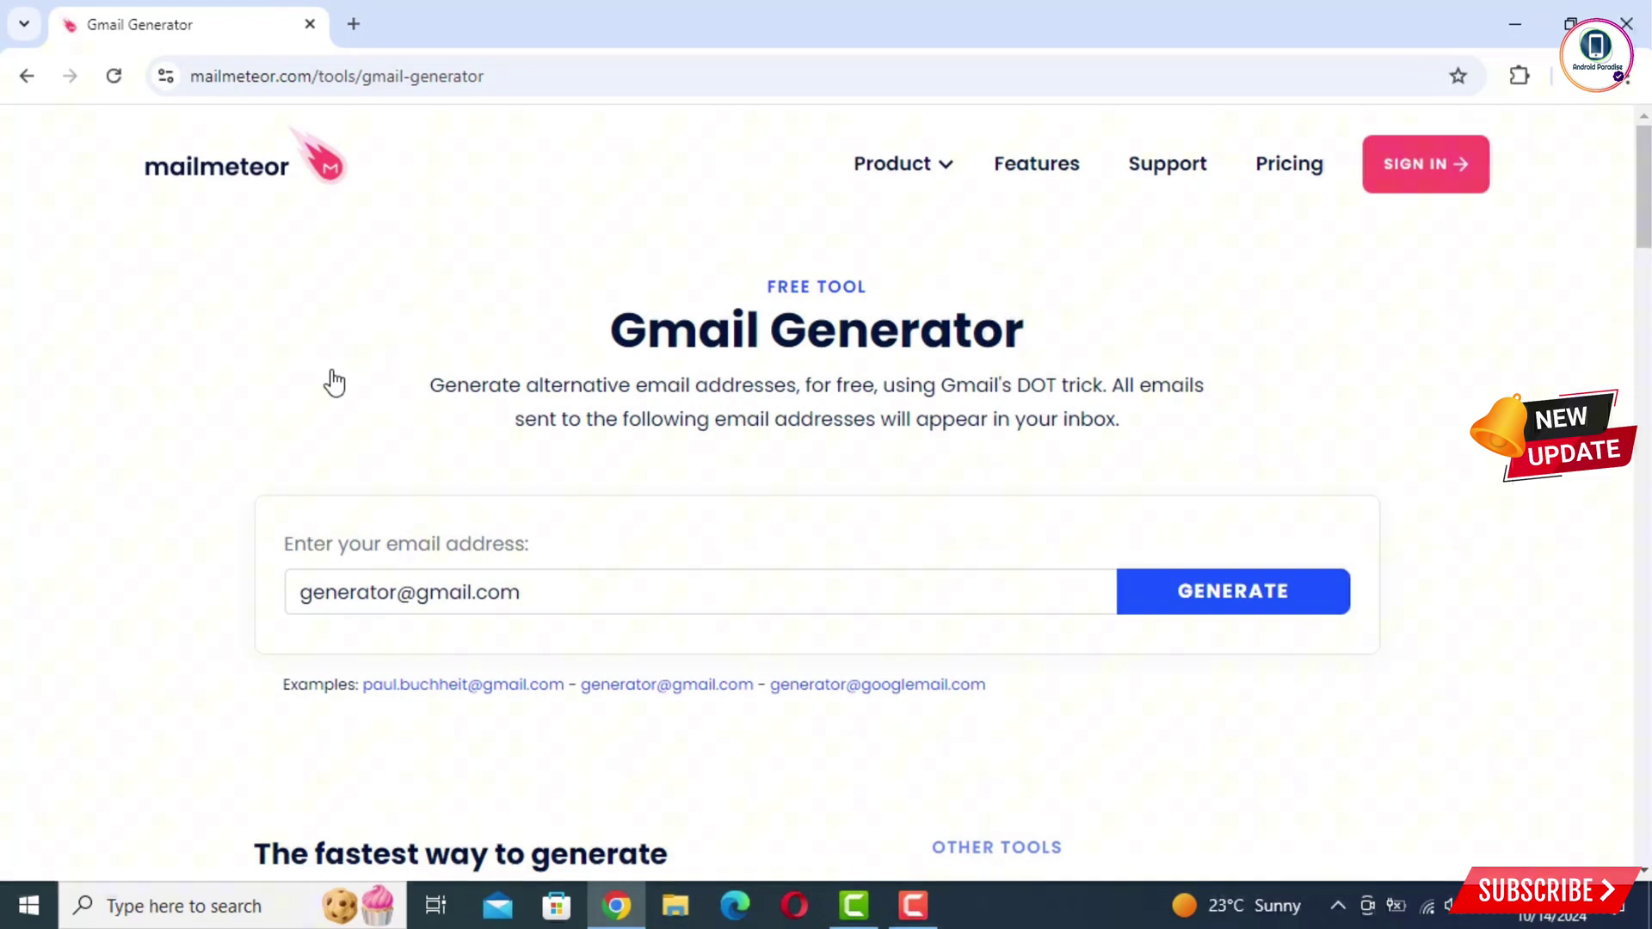
pyautogui.click(1425, 164)
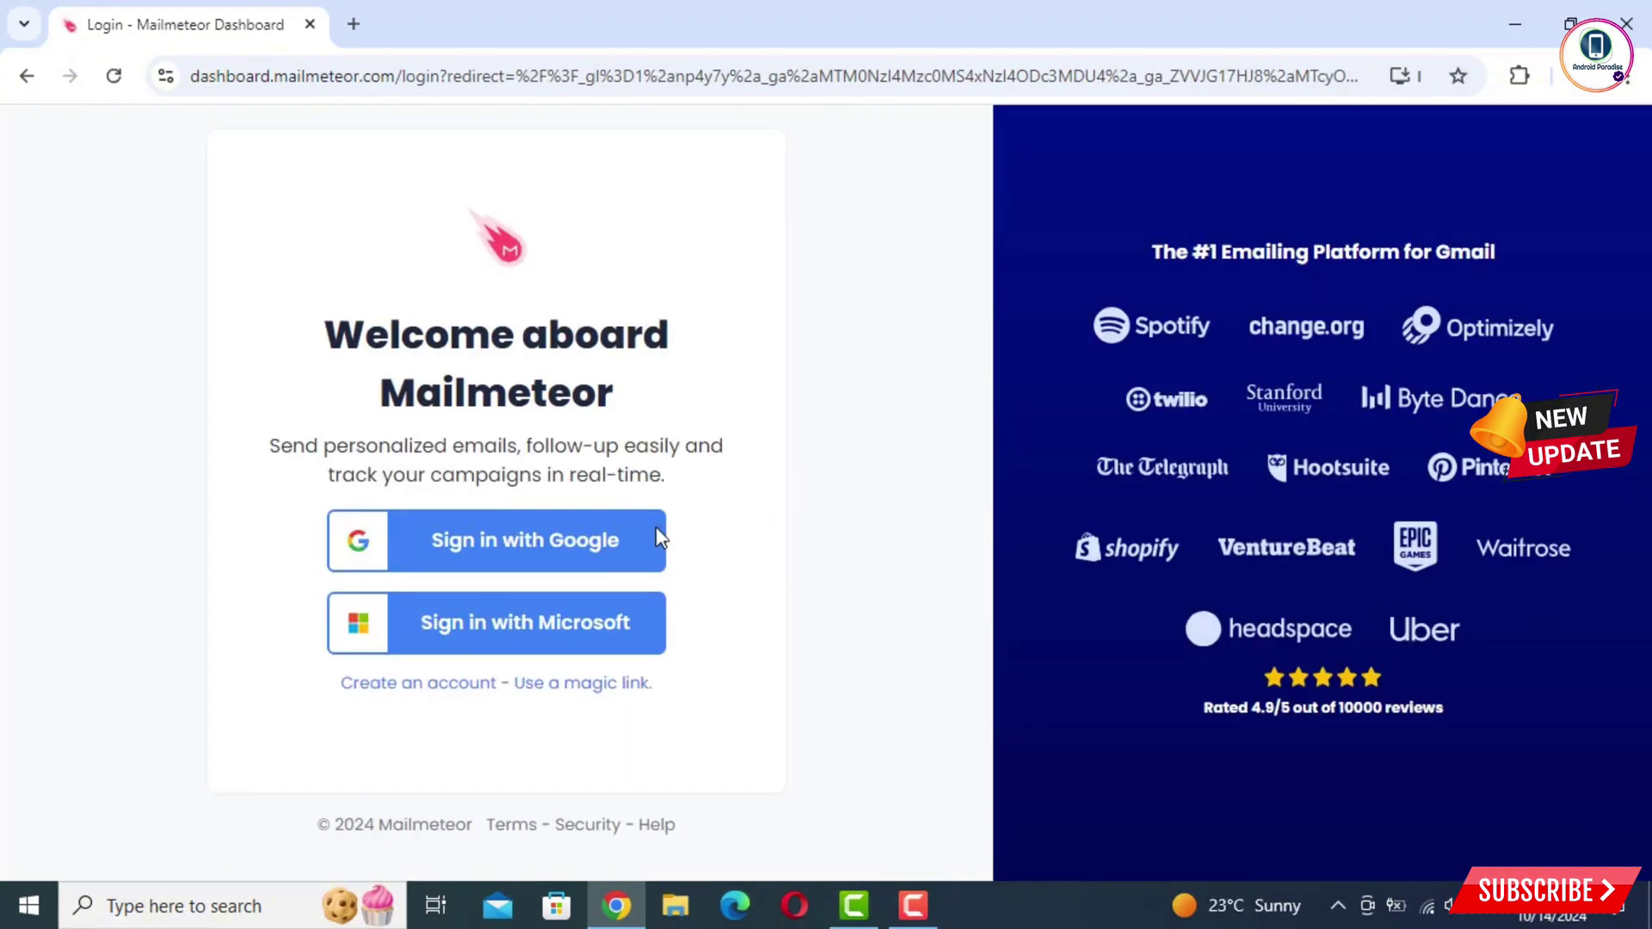
pyautogui.click(637, 539)
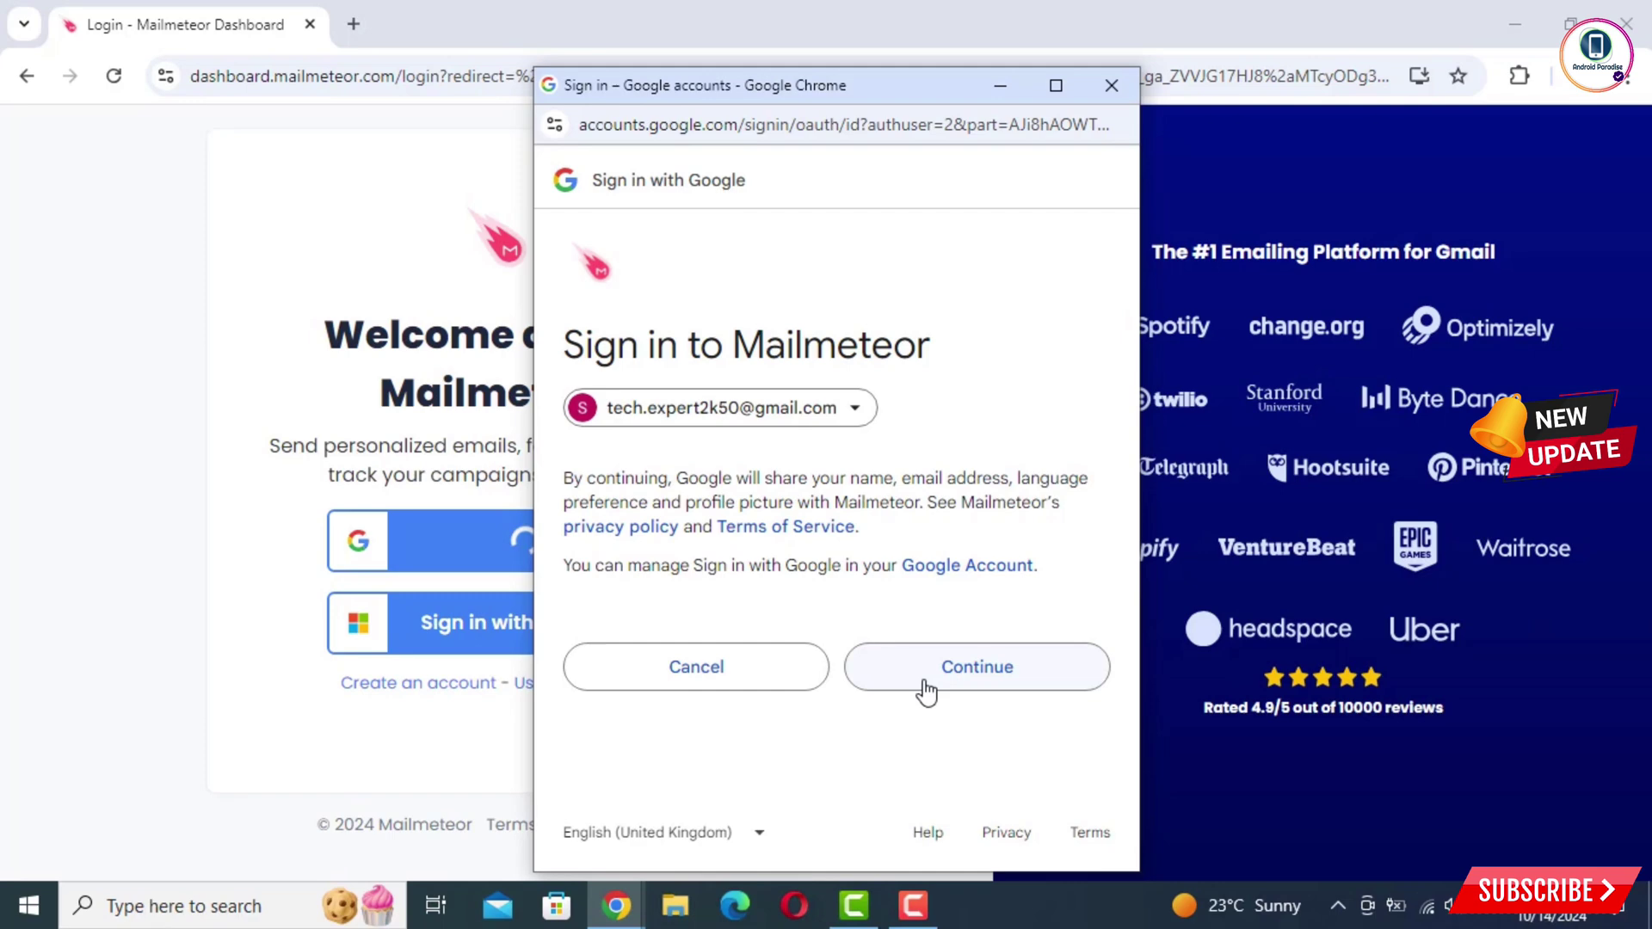
pyautogui.click(918, 681)
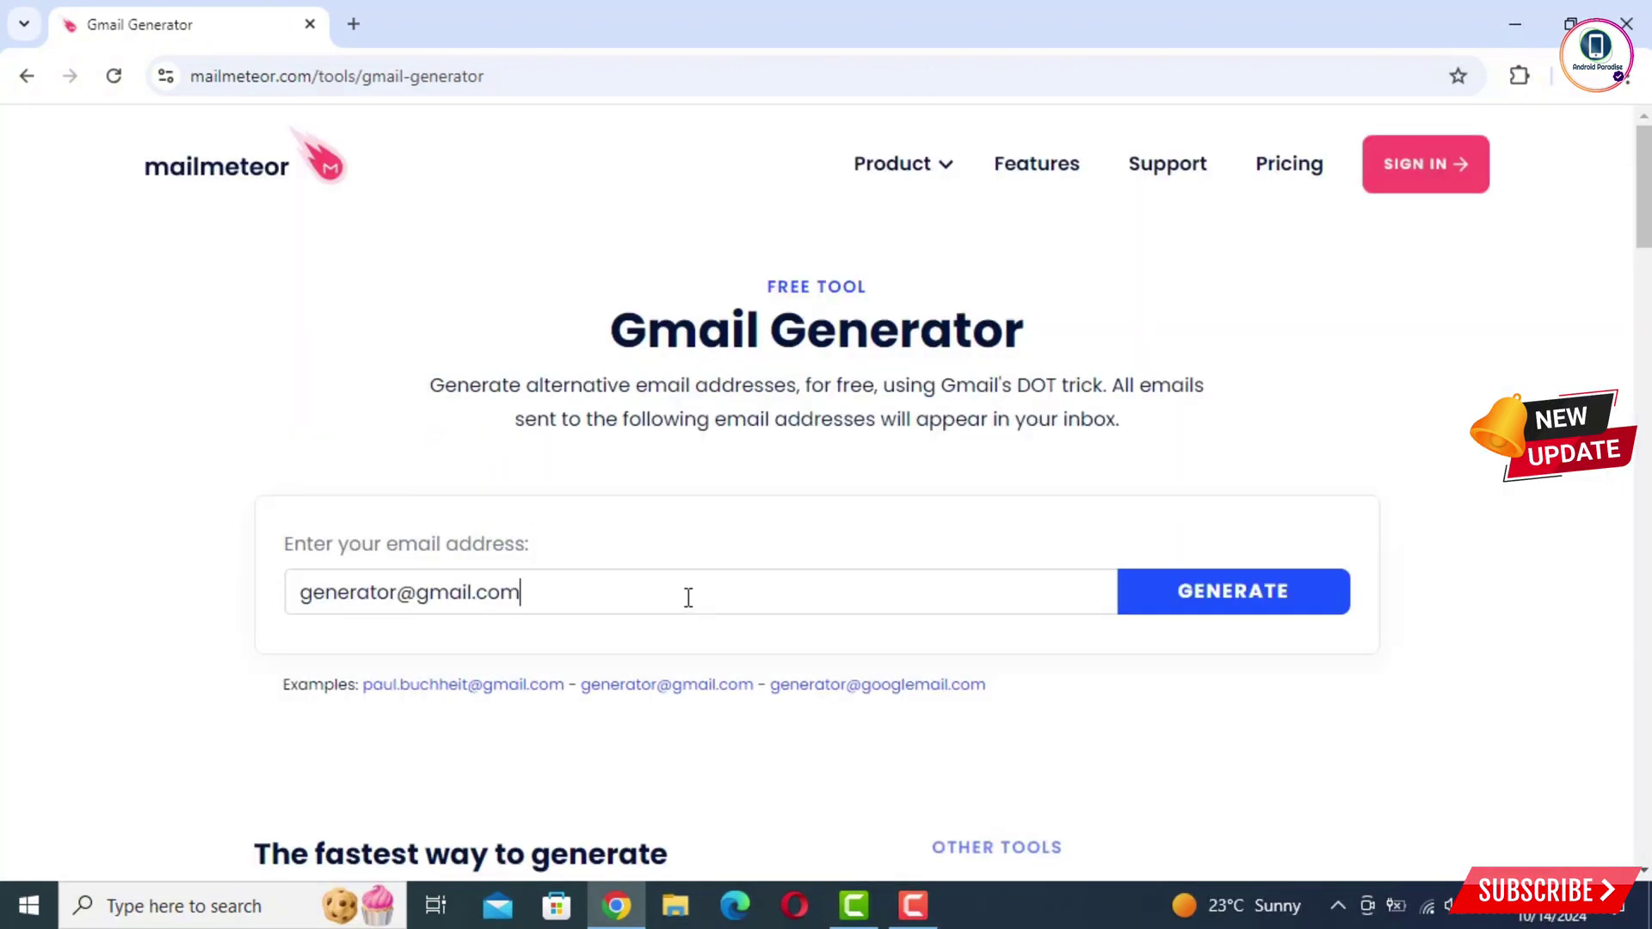
# - Replace the sample username with your Gmail address and generate its 8192 dot aliases
pyautogui.click(690, 597)
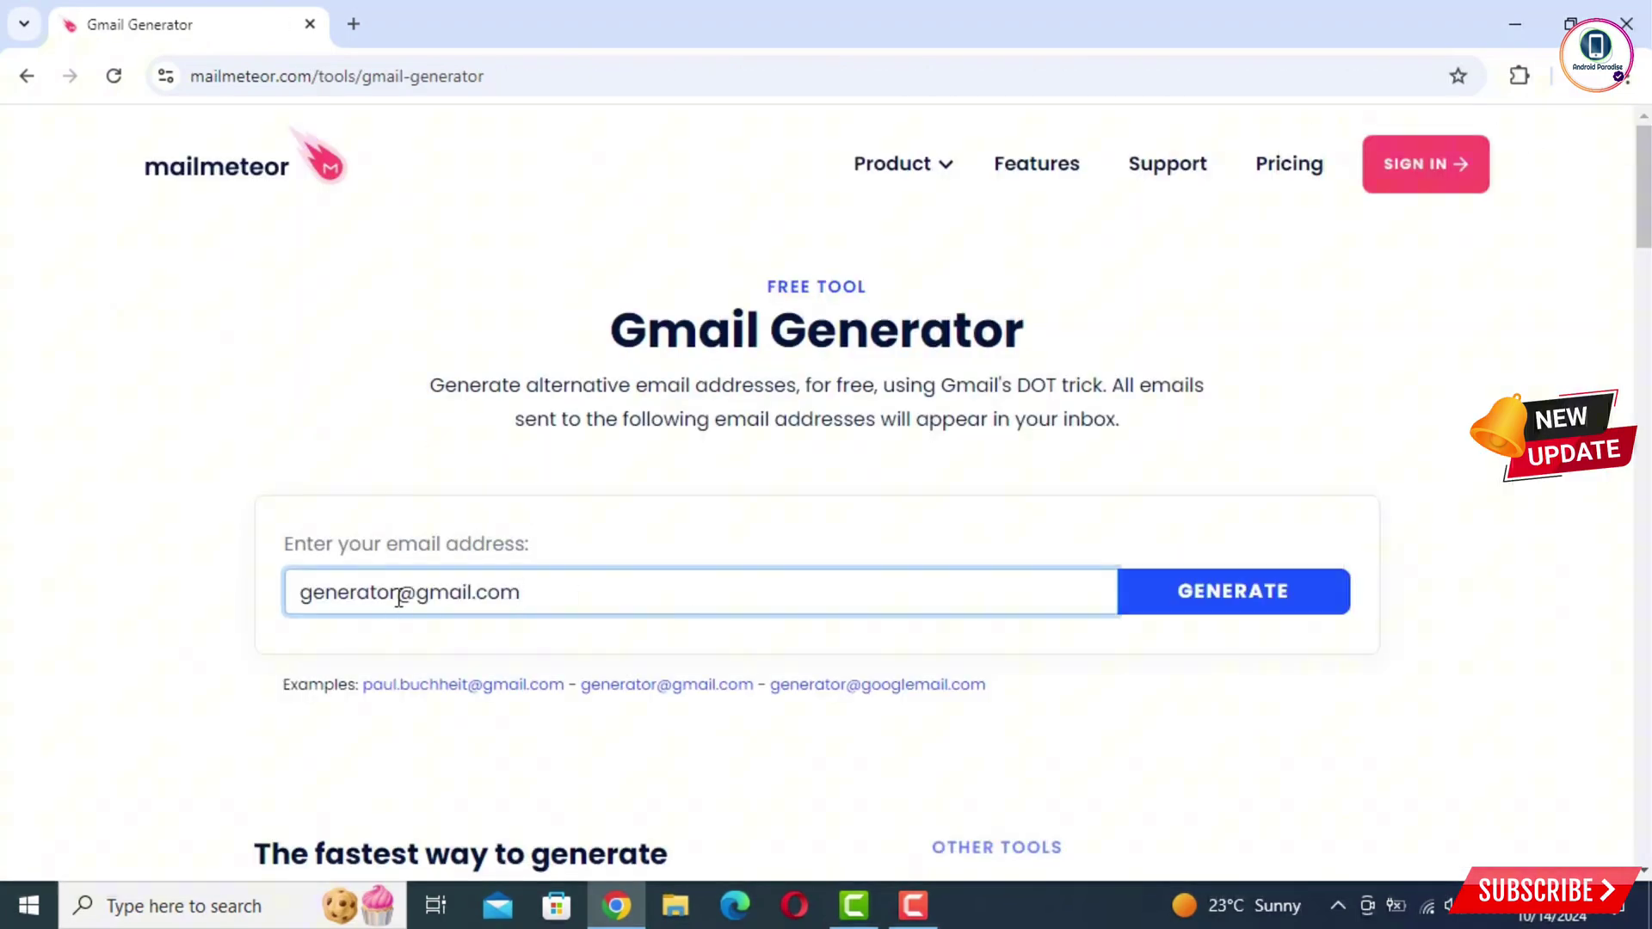
pyautogui.moveTo(400, 594); pyautogui.dragTo(217, 592)
pyautogui.click(217, 592)
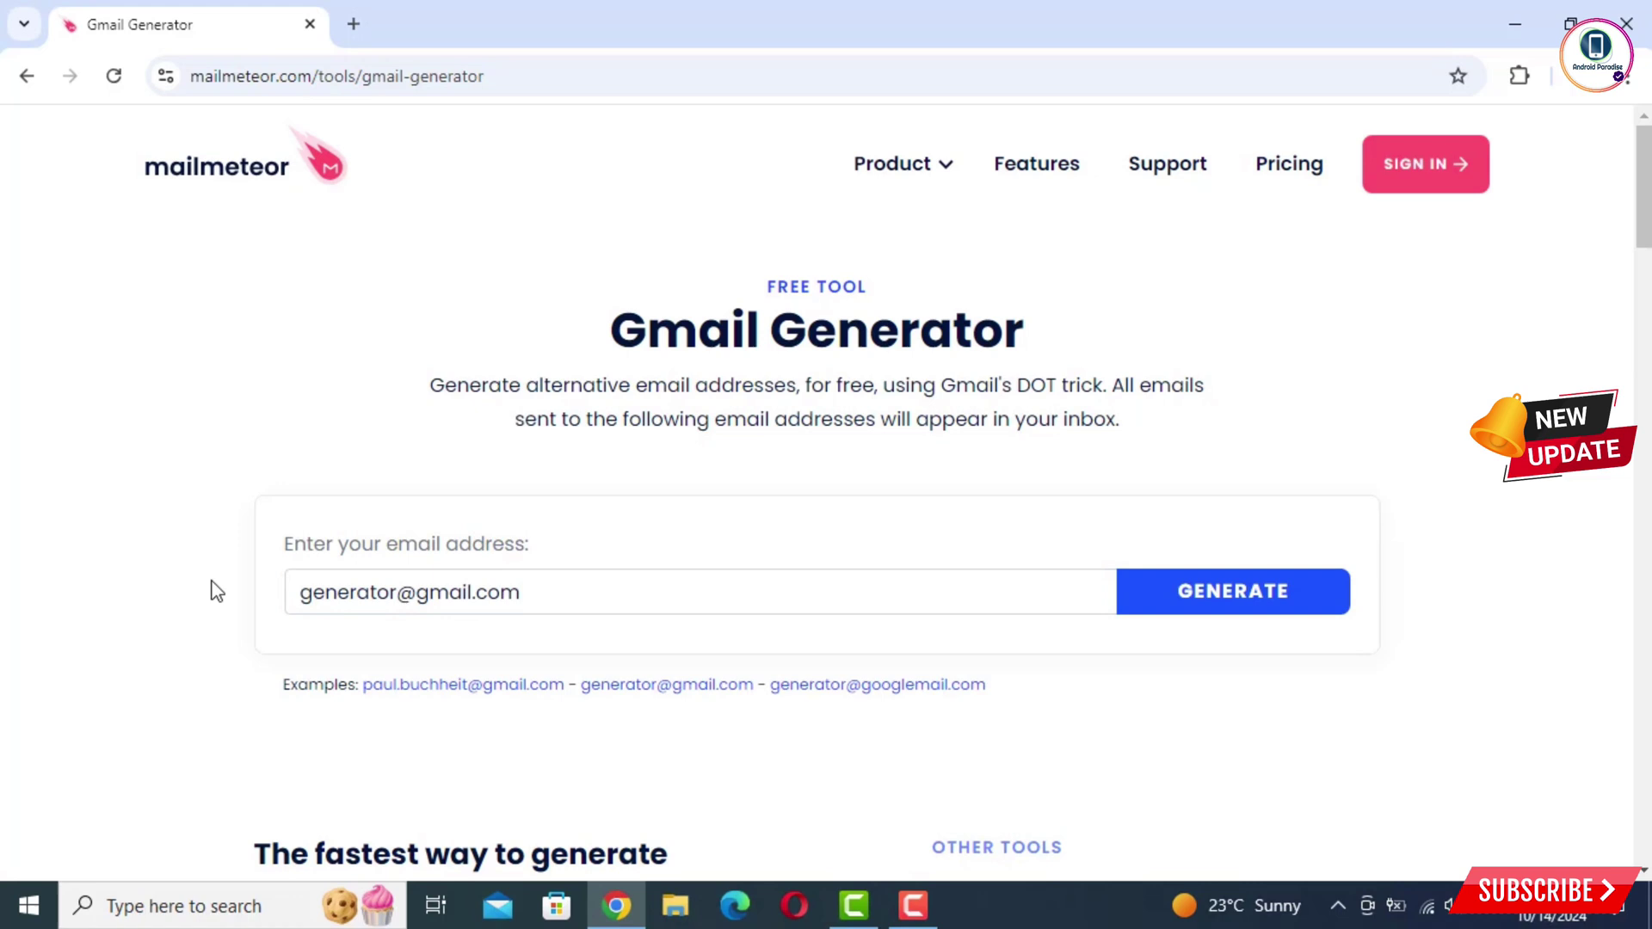
pyautogui.click(398, 595)
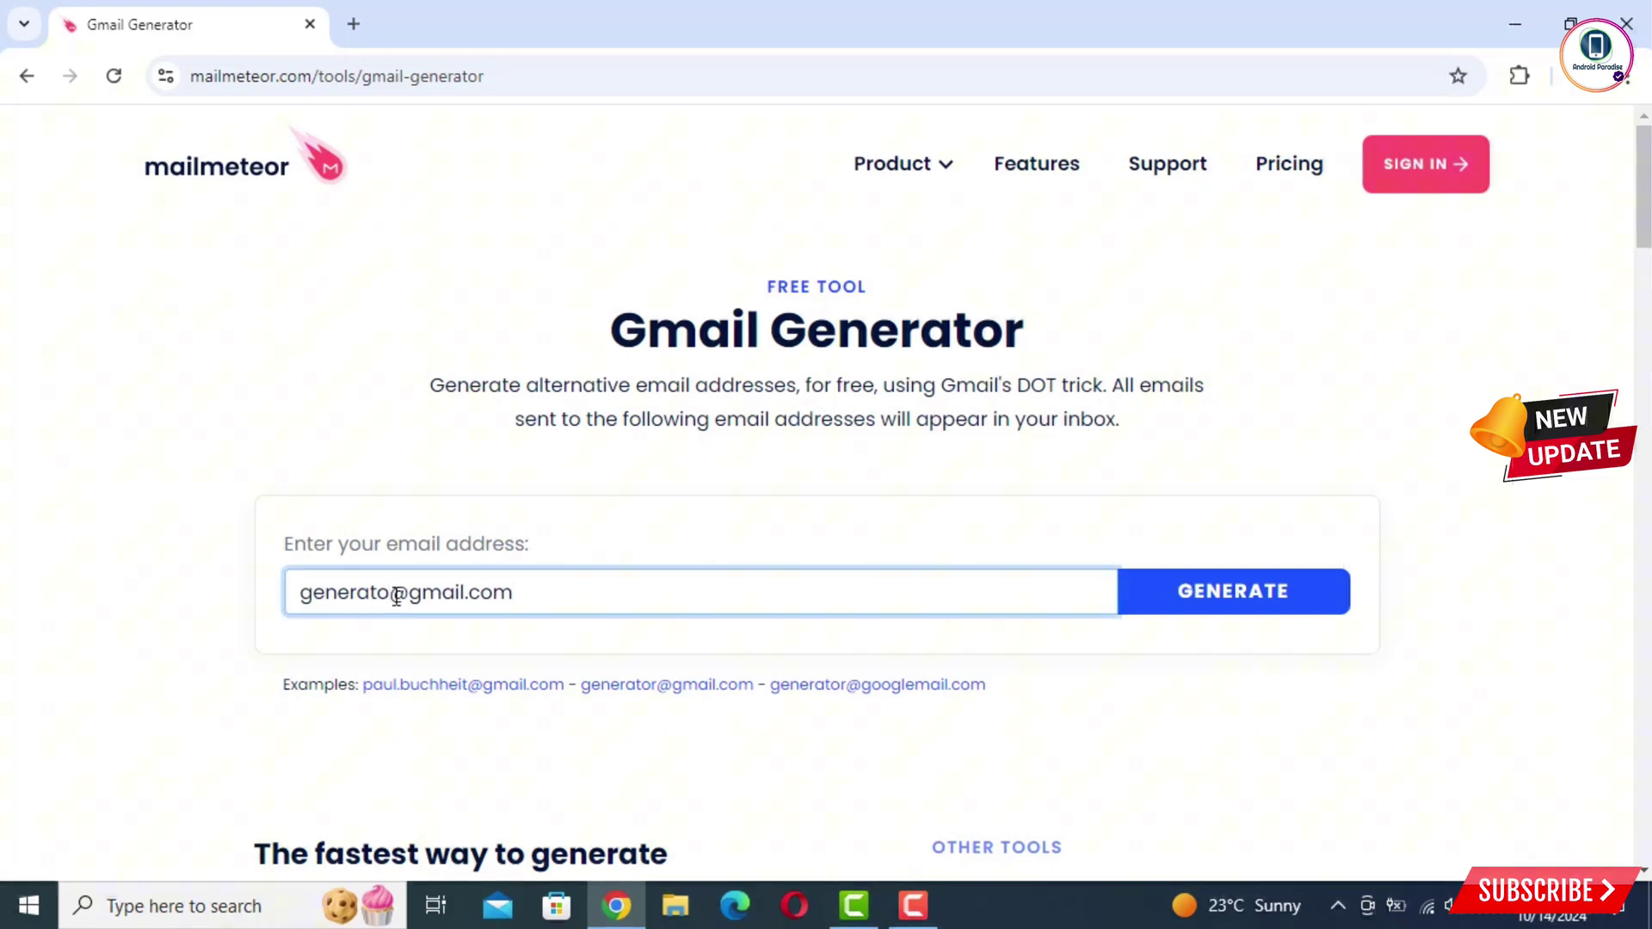
pyautogui.press('BackSpace')
pyautogui.press('BackSpace')
pyautogui.press('BackSpace')
pyautogui.press('BackSpace')
pyautogui.press('BackSpace')
pyautogui.press('BackSpace')
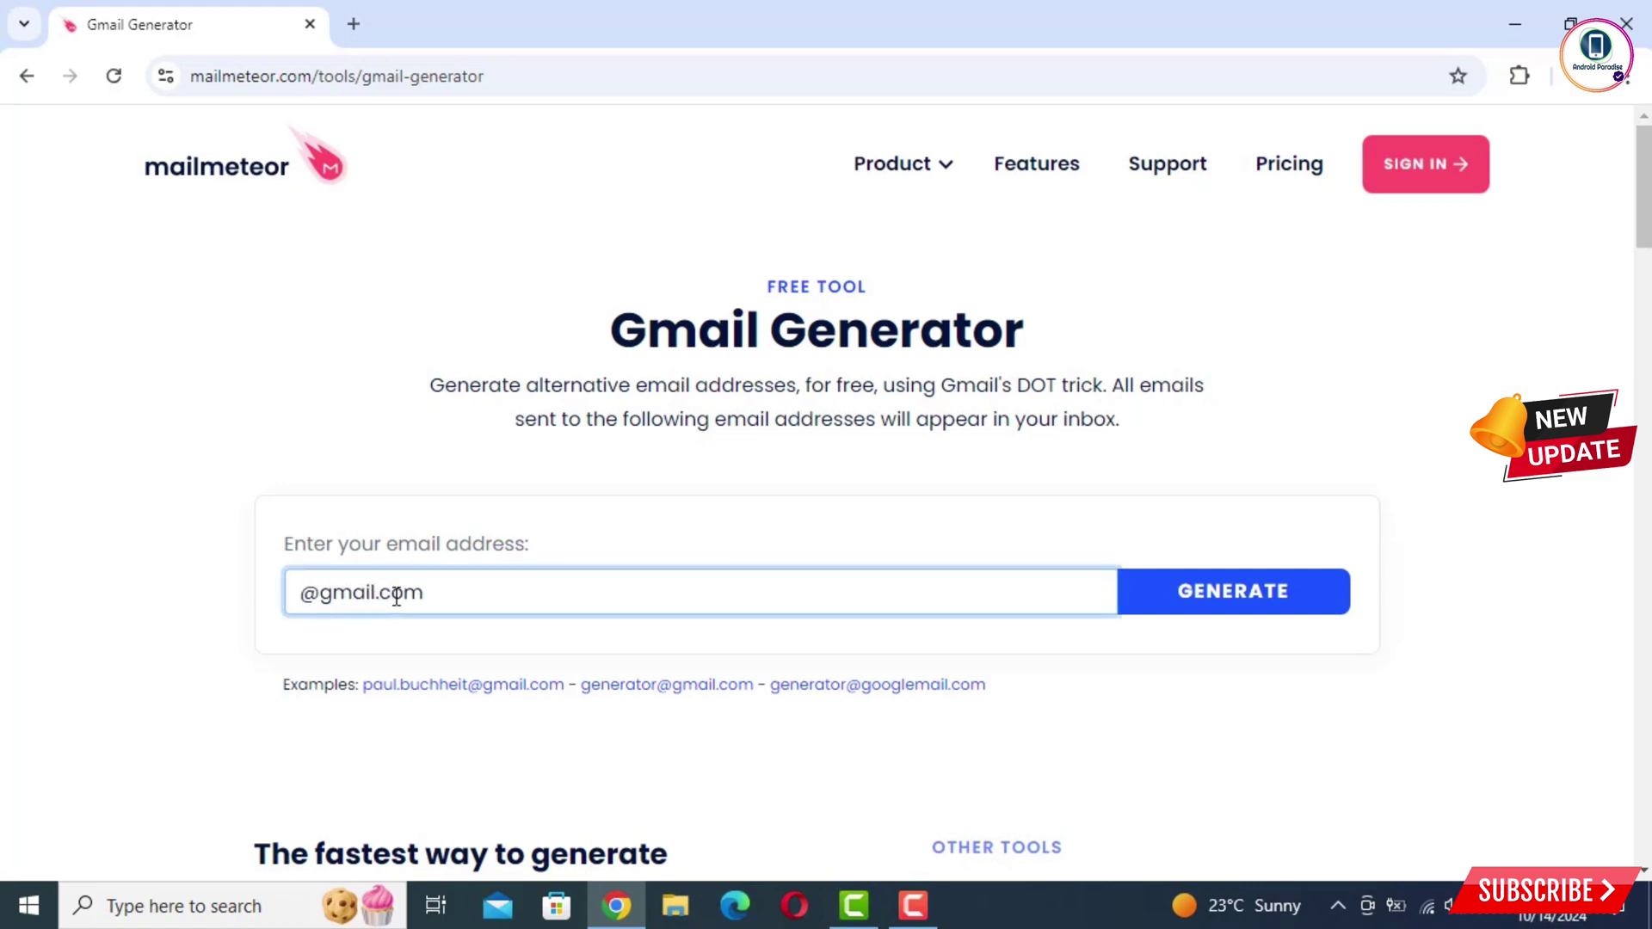
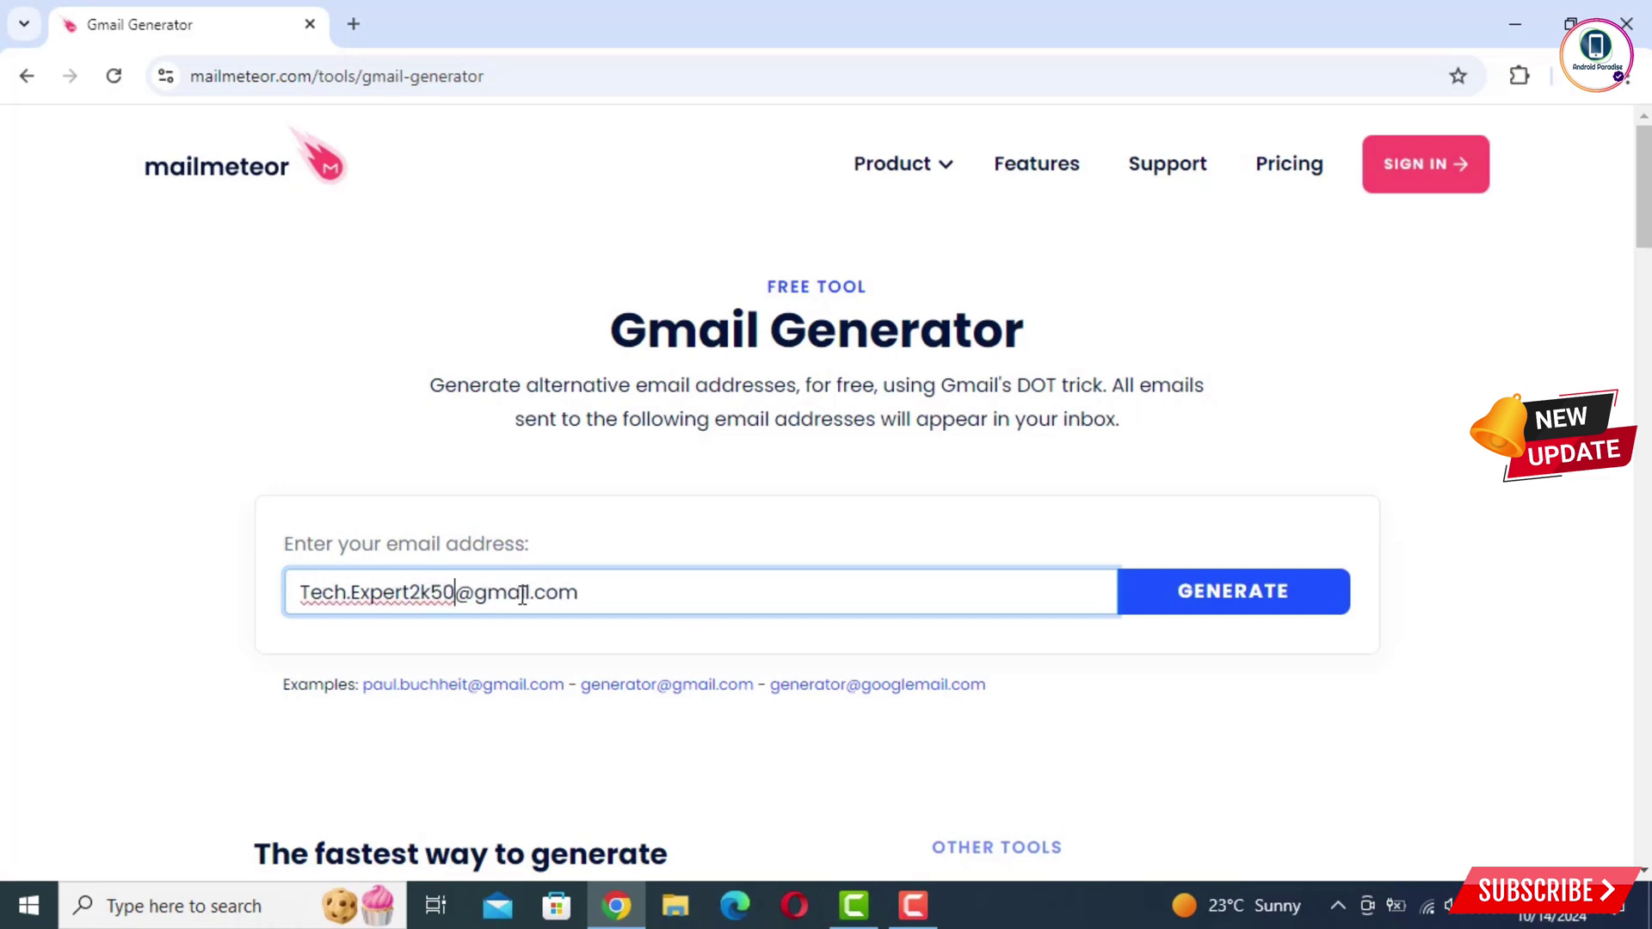
pyautogui.click(1304, 610)
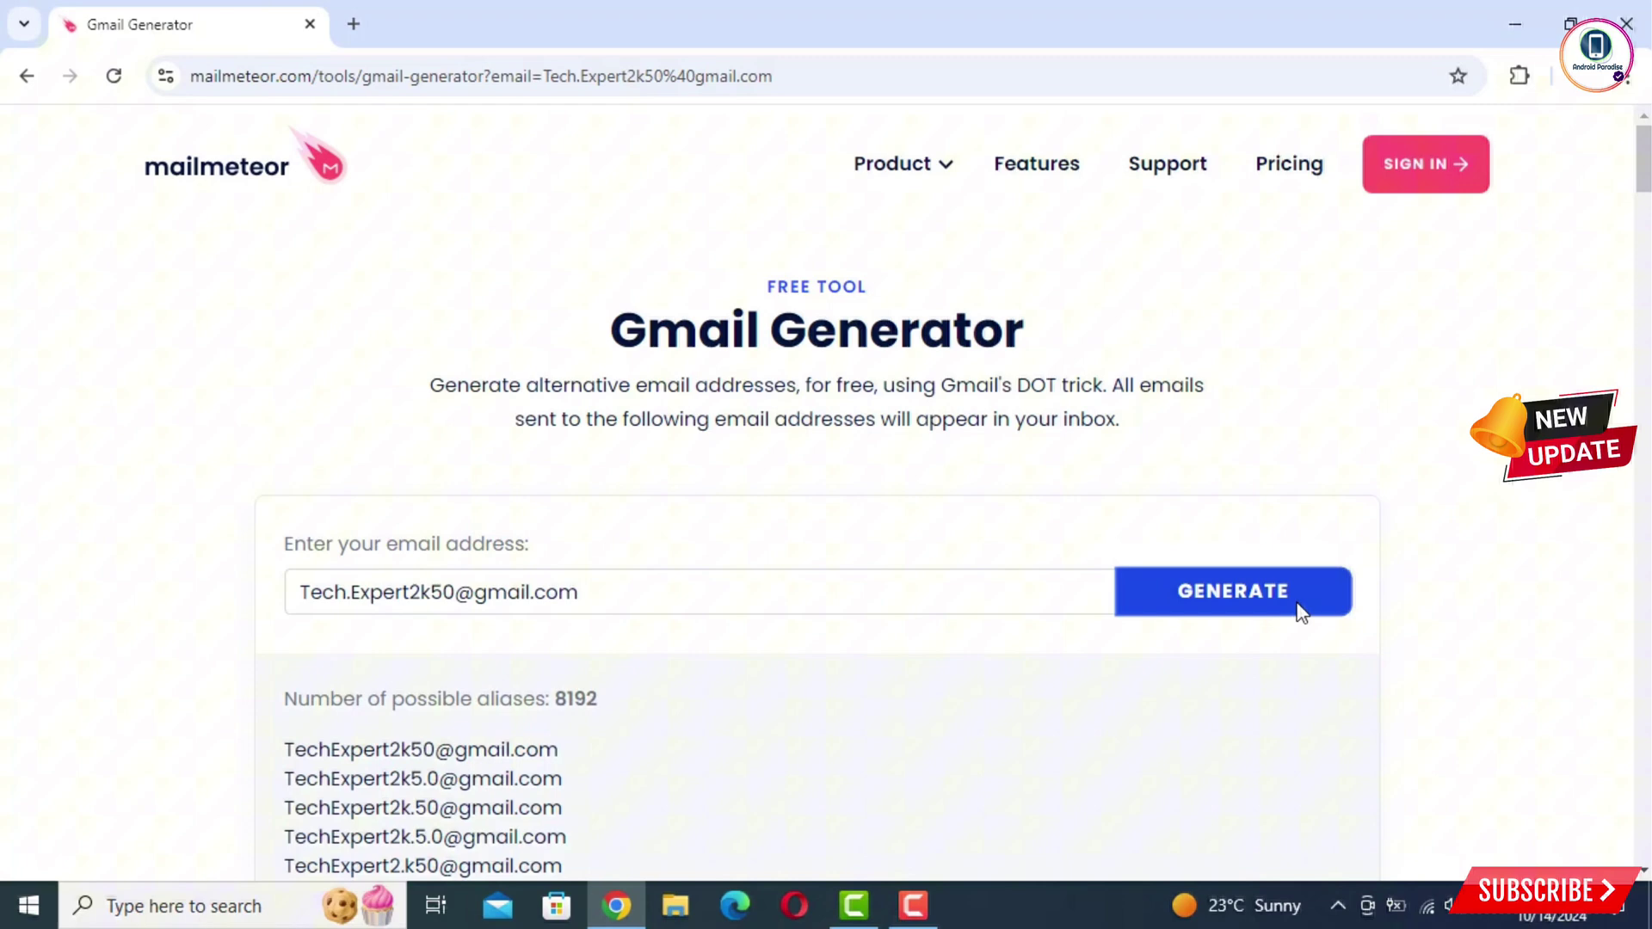
pyautogui.scroll(-3, 839, 678)
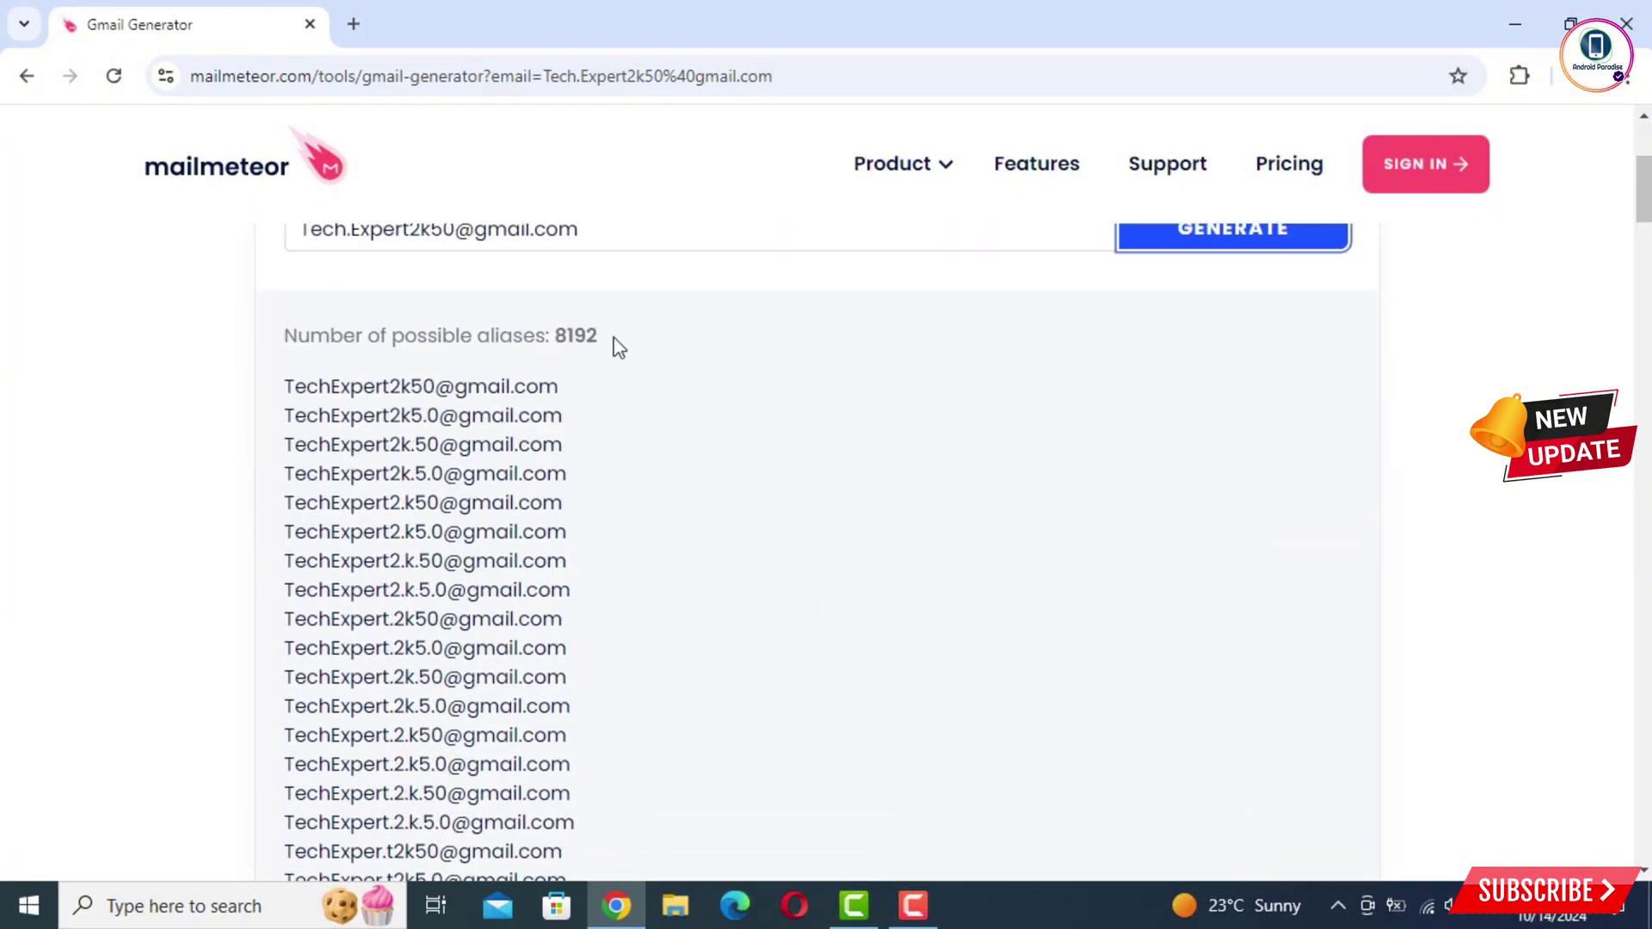
pyautogui.moveTo(598, 334); pyautogui.dragTo(574, 334)
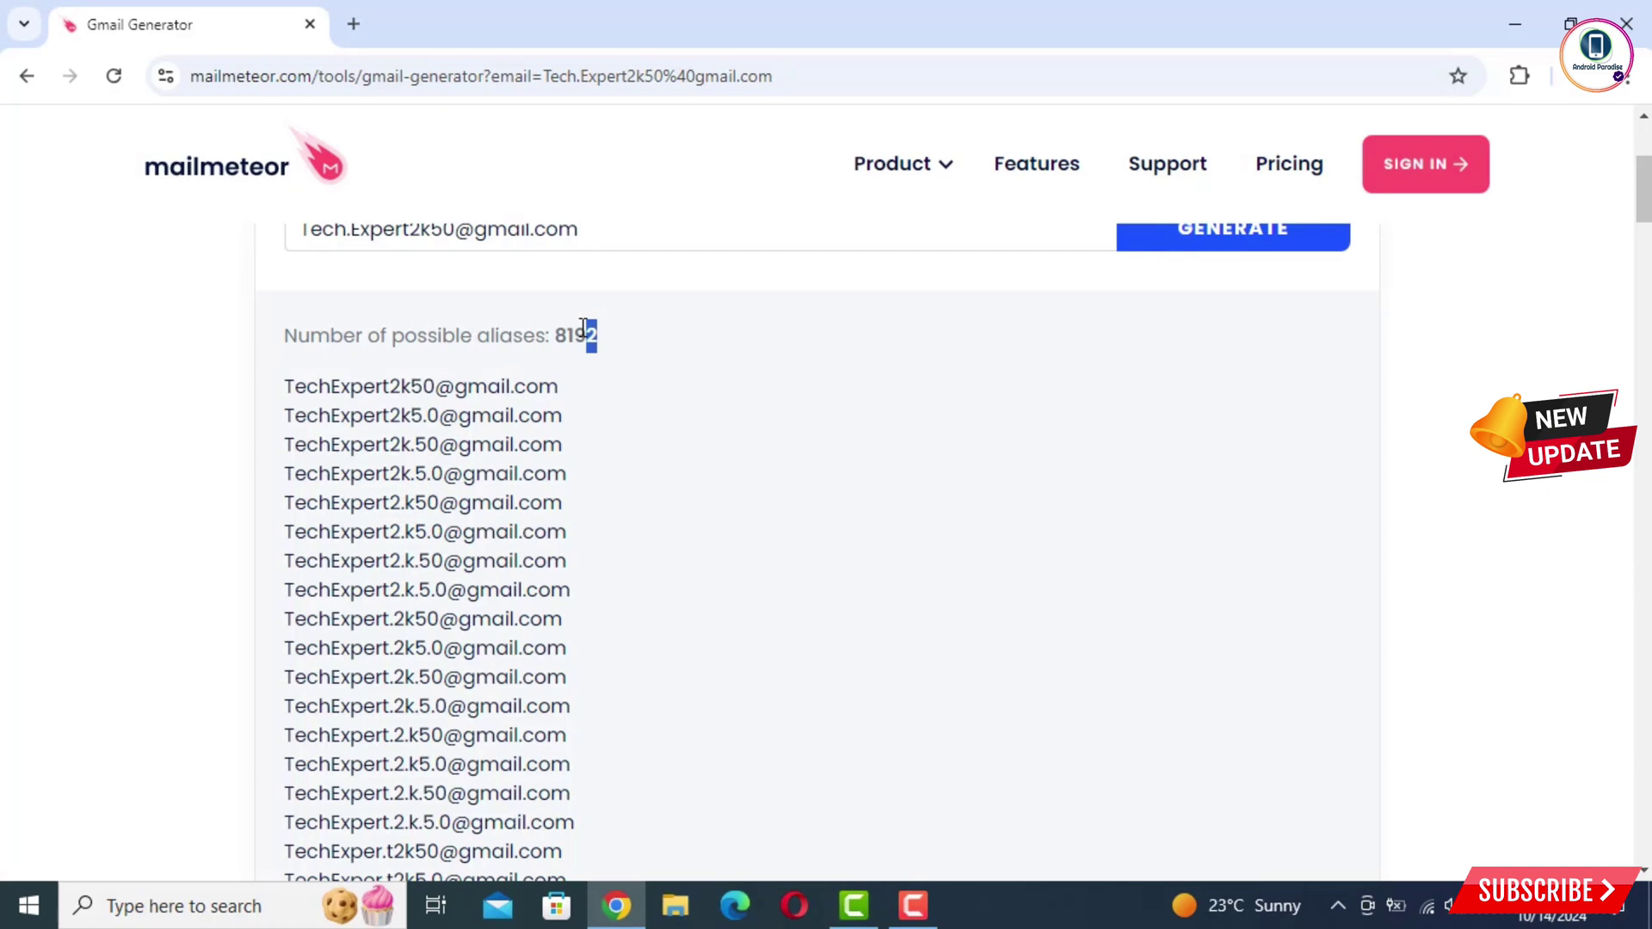
pyautogui.click(592, 404)
pyautogui.scroll(-5, 542, 417)
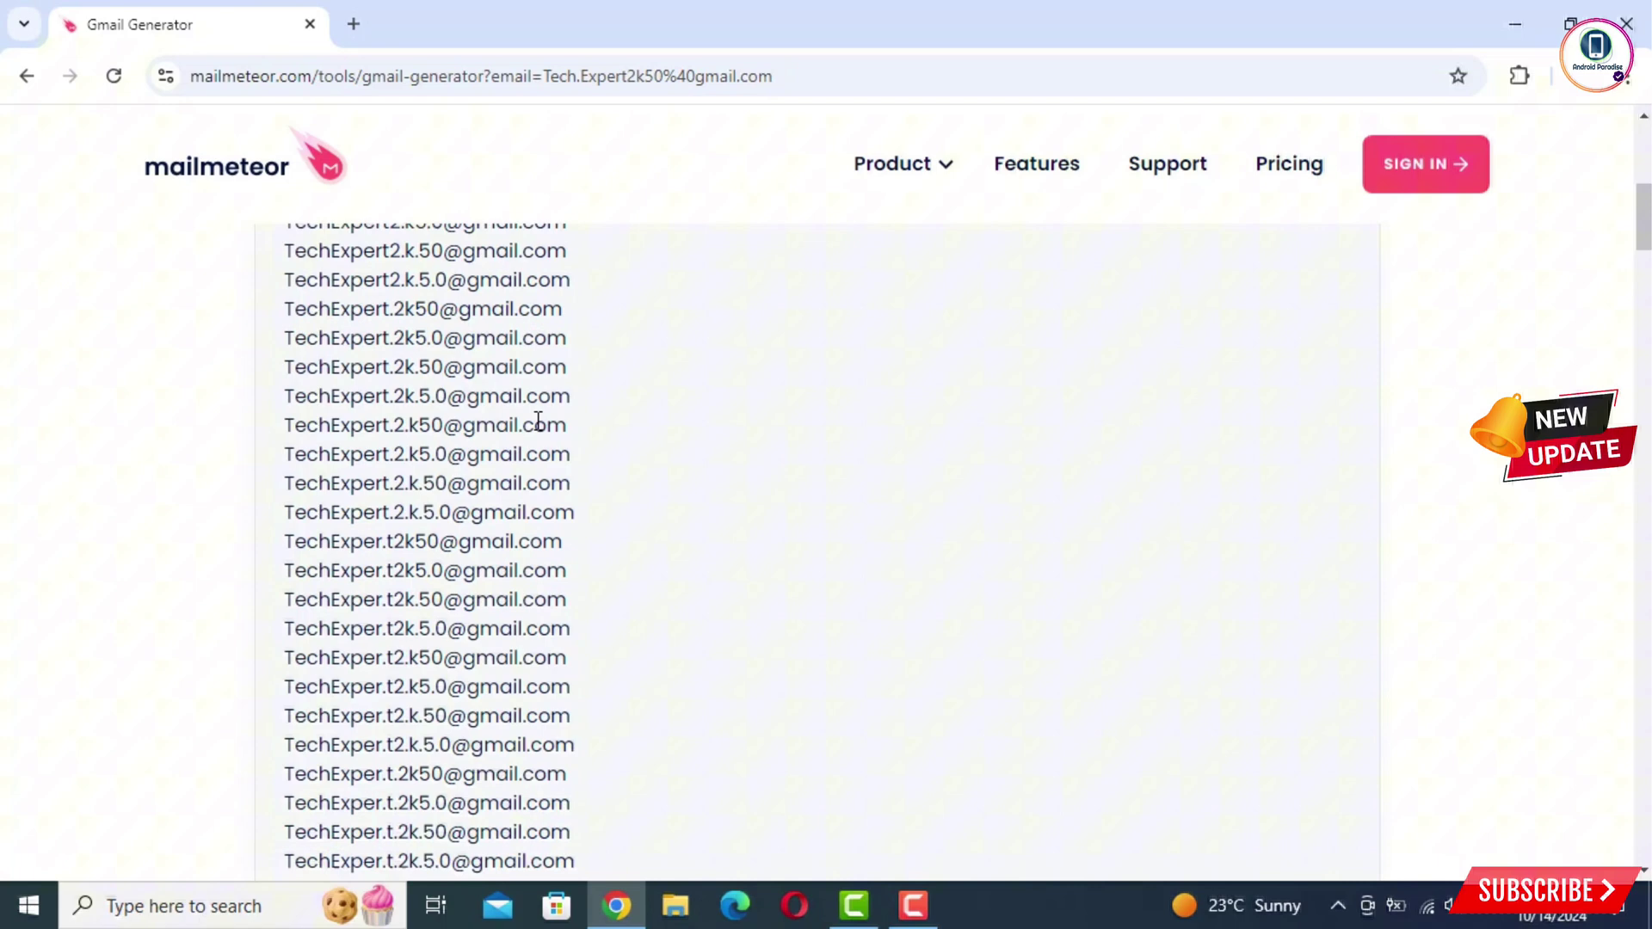
pyautogui.moveTo(287, 507)
pyautogui.mouseDown()
pyautogui.moveTo(555, 863)
pyautogui.moveTo(593, 881)
pyautogui.moveTo(601, 580)
pyautogui.mouseUp()
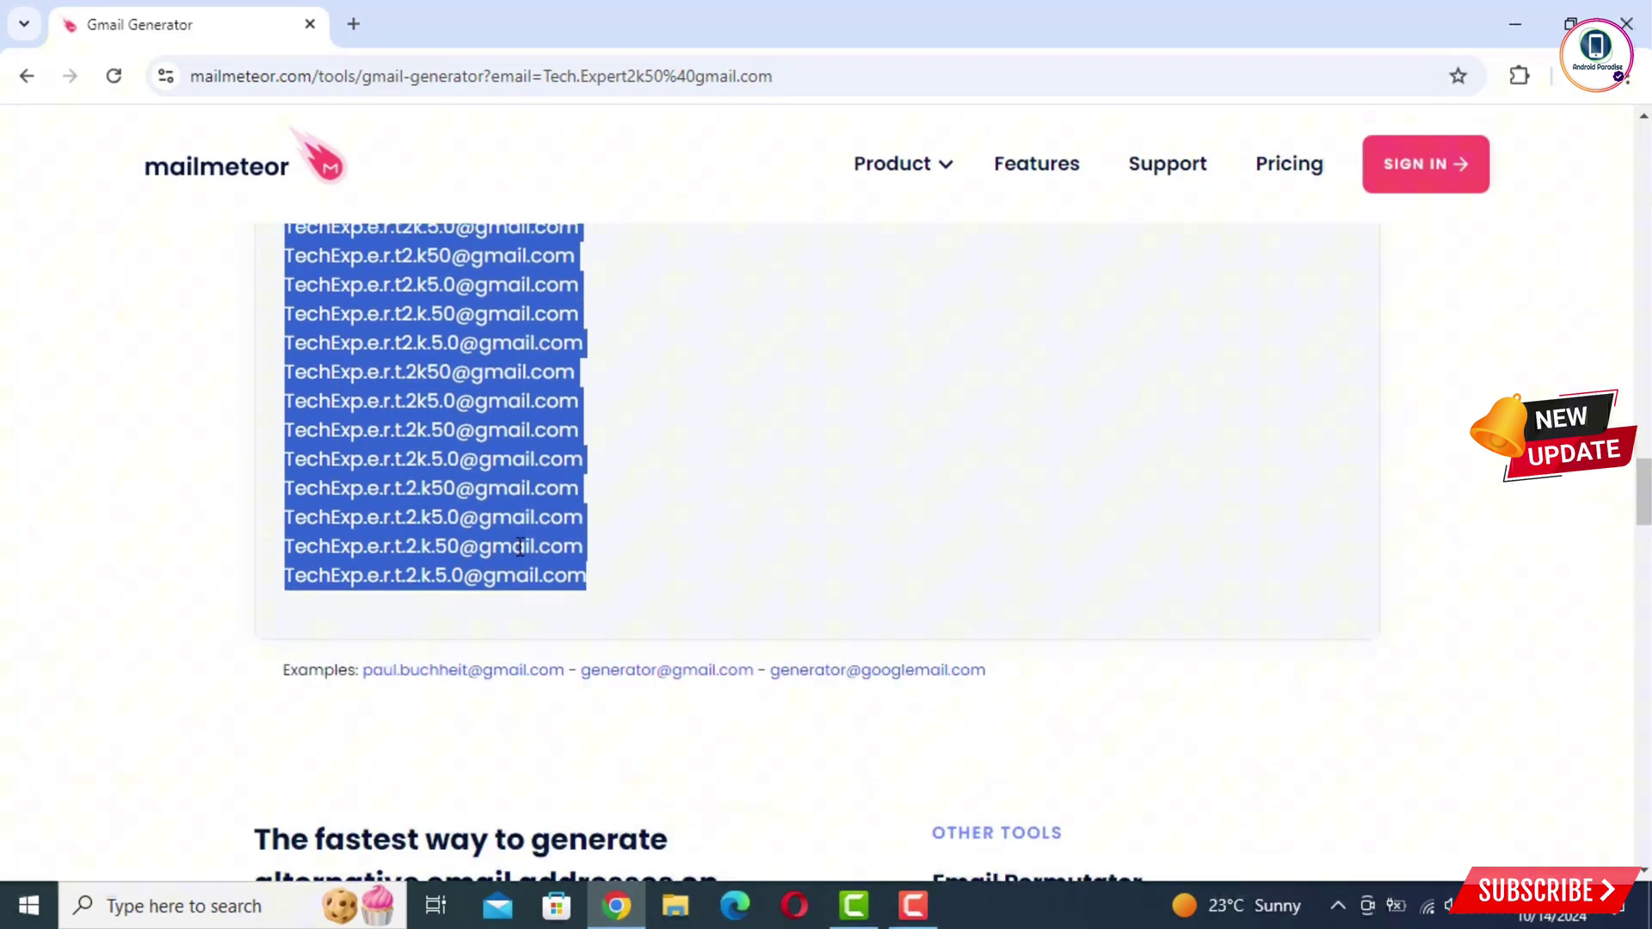
pyautogui.rightClick(536, 552)
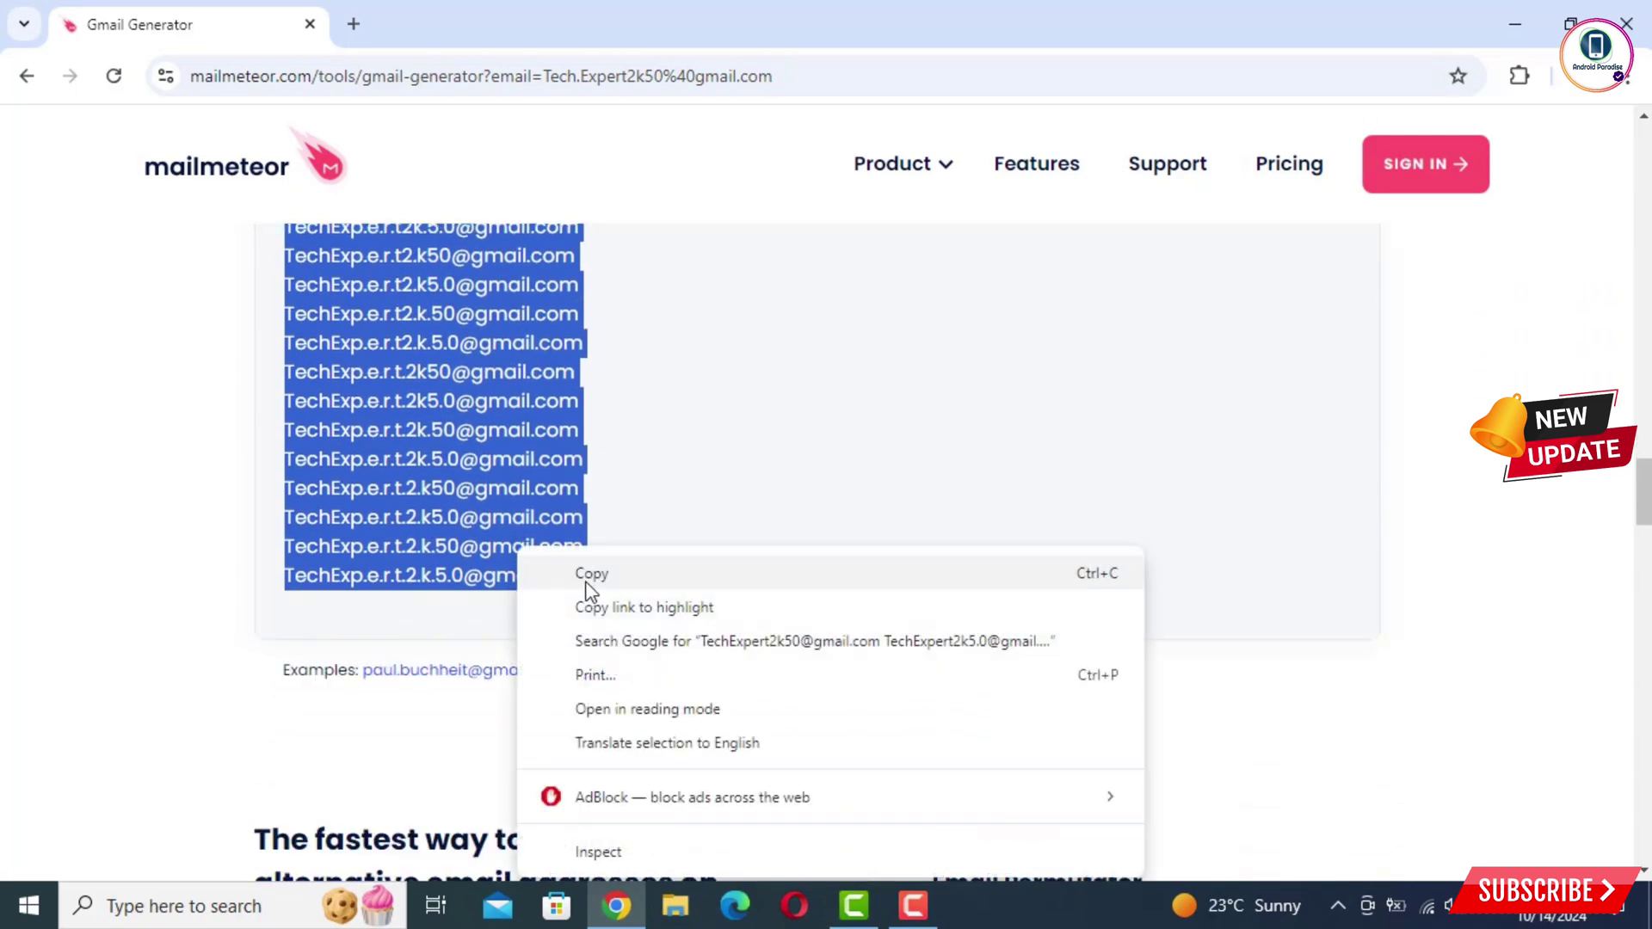
pyautogui.click(591, 573)
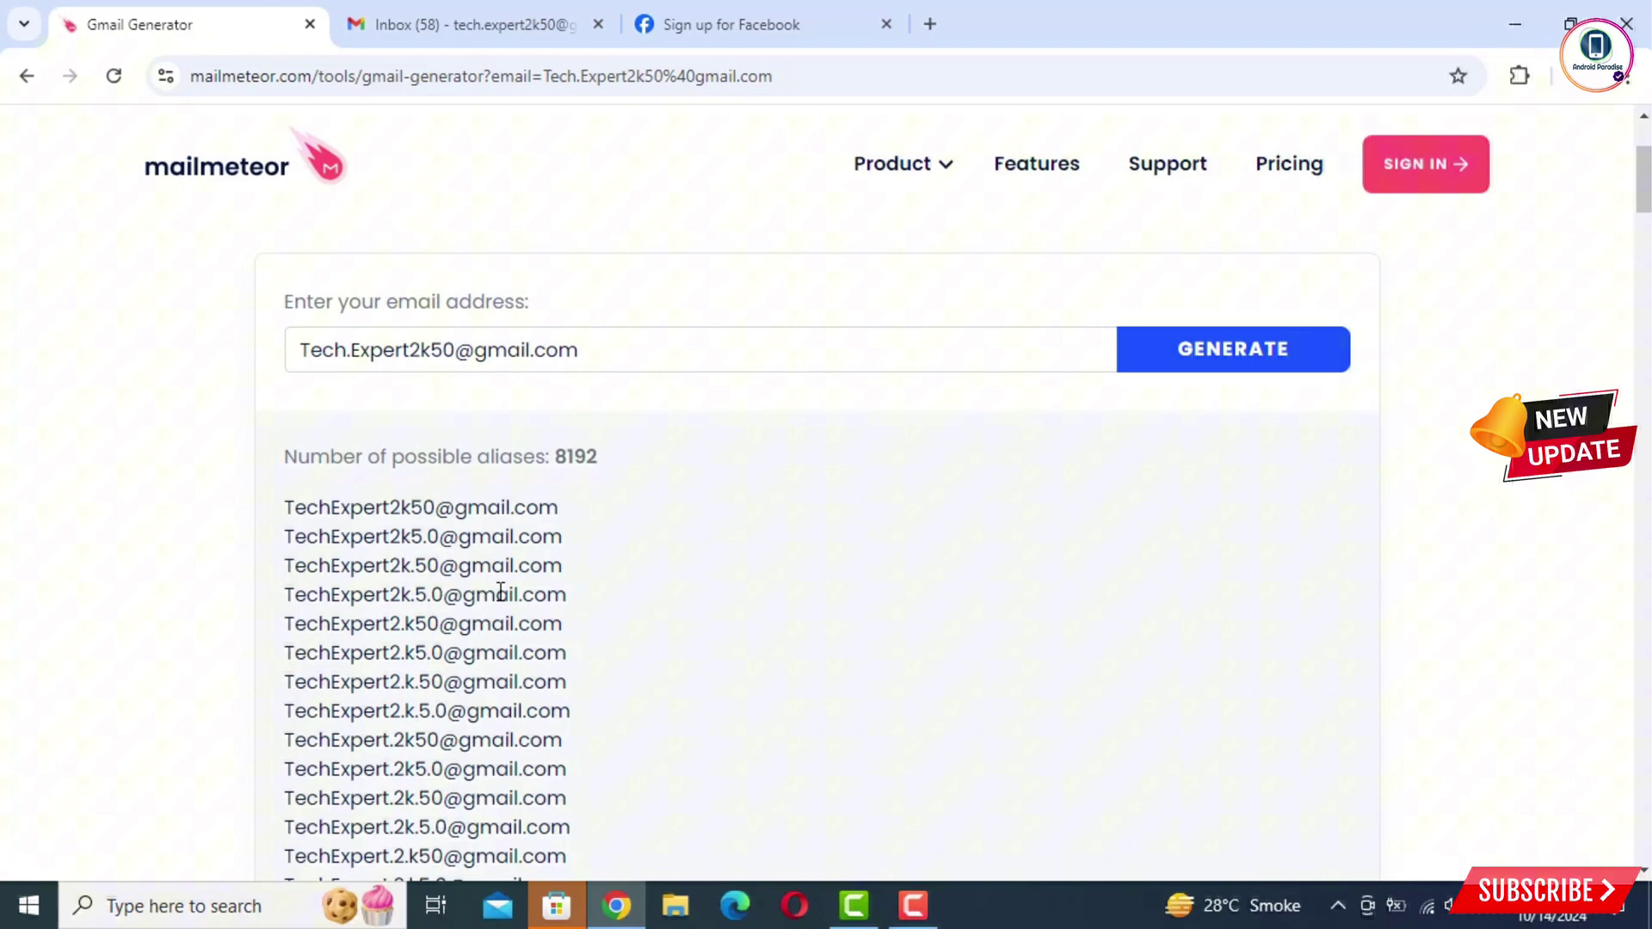
pyautogui.moveTo(562, 623); pyautogui.dragTo(284, 623)
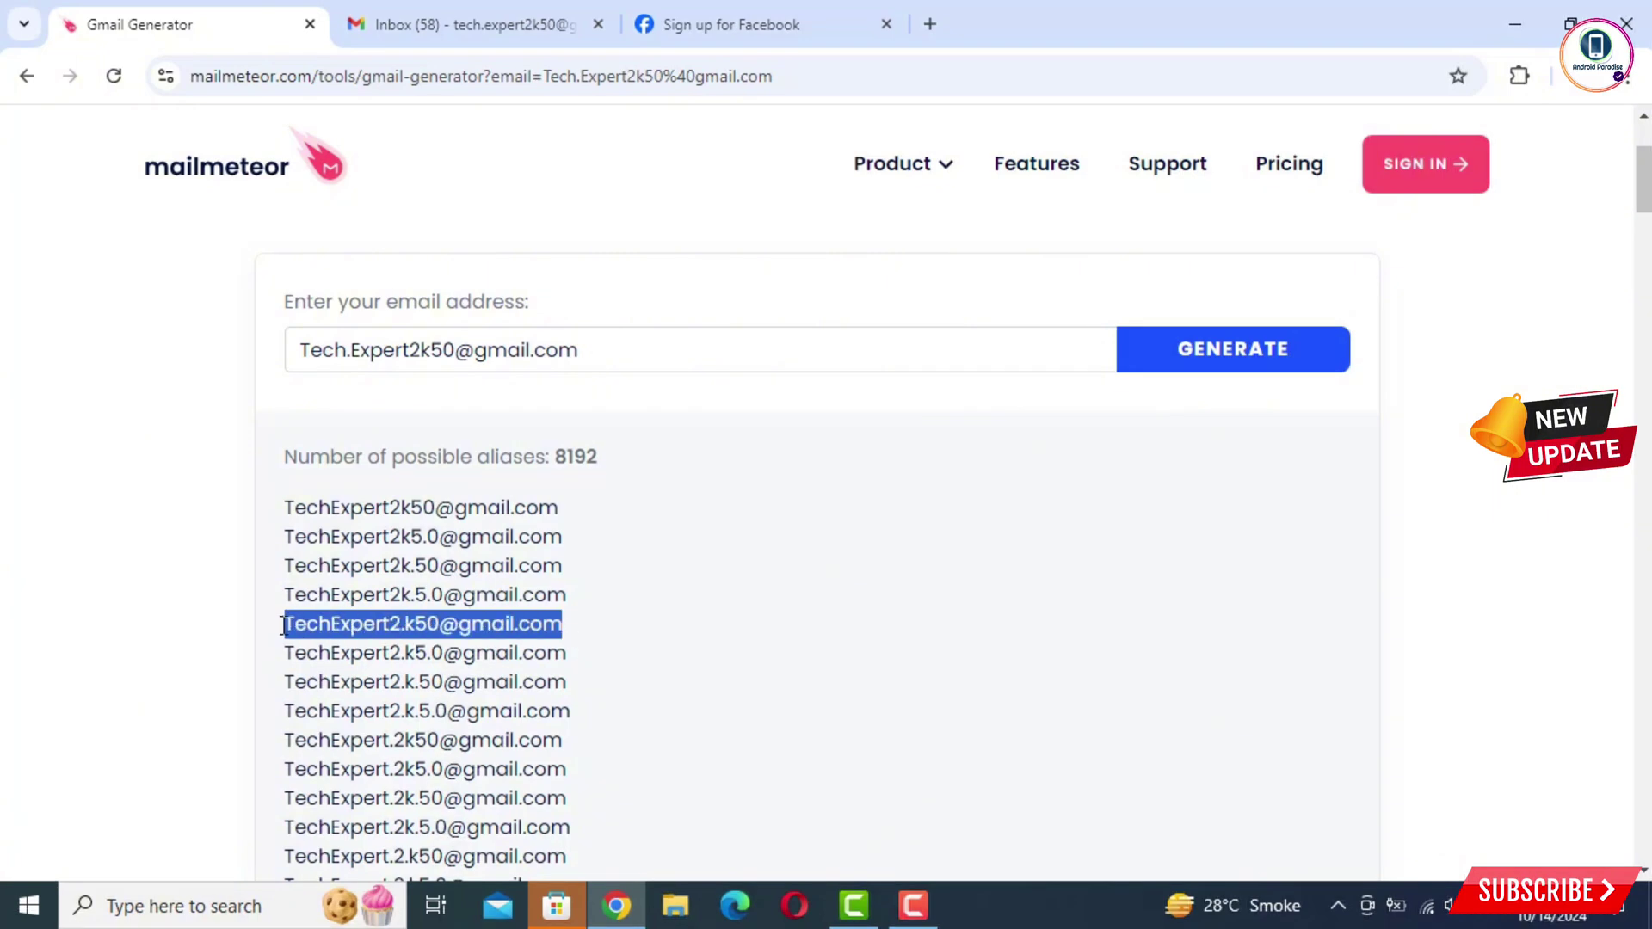
pyautogui.rightClick(310, 624)
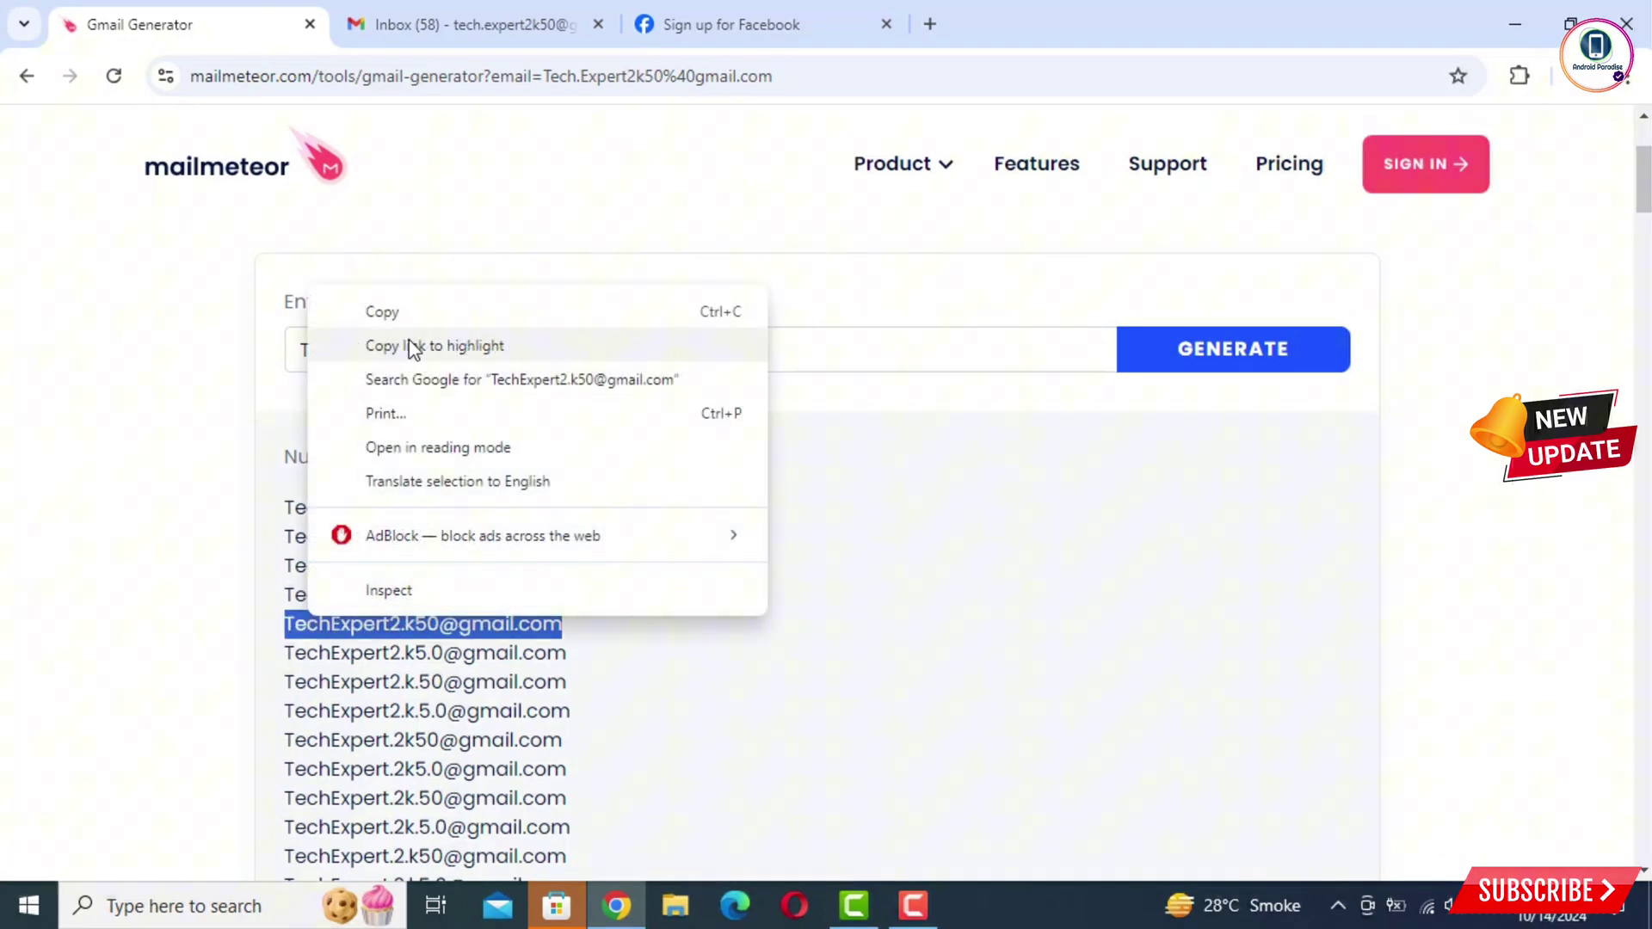
pyautogui.click(411, 317)
pyautogui.click(731, 23)
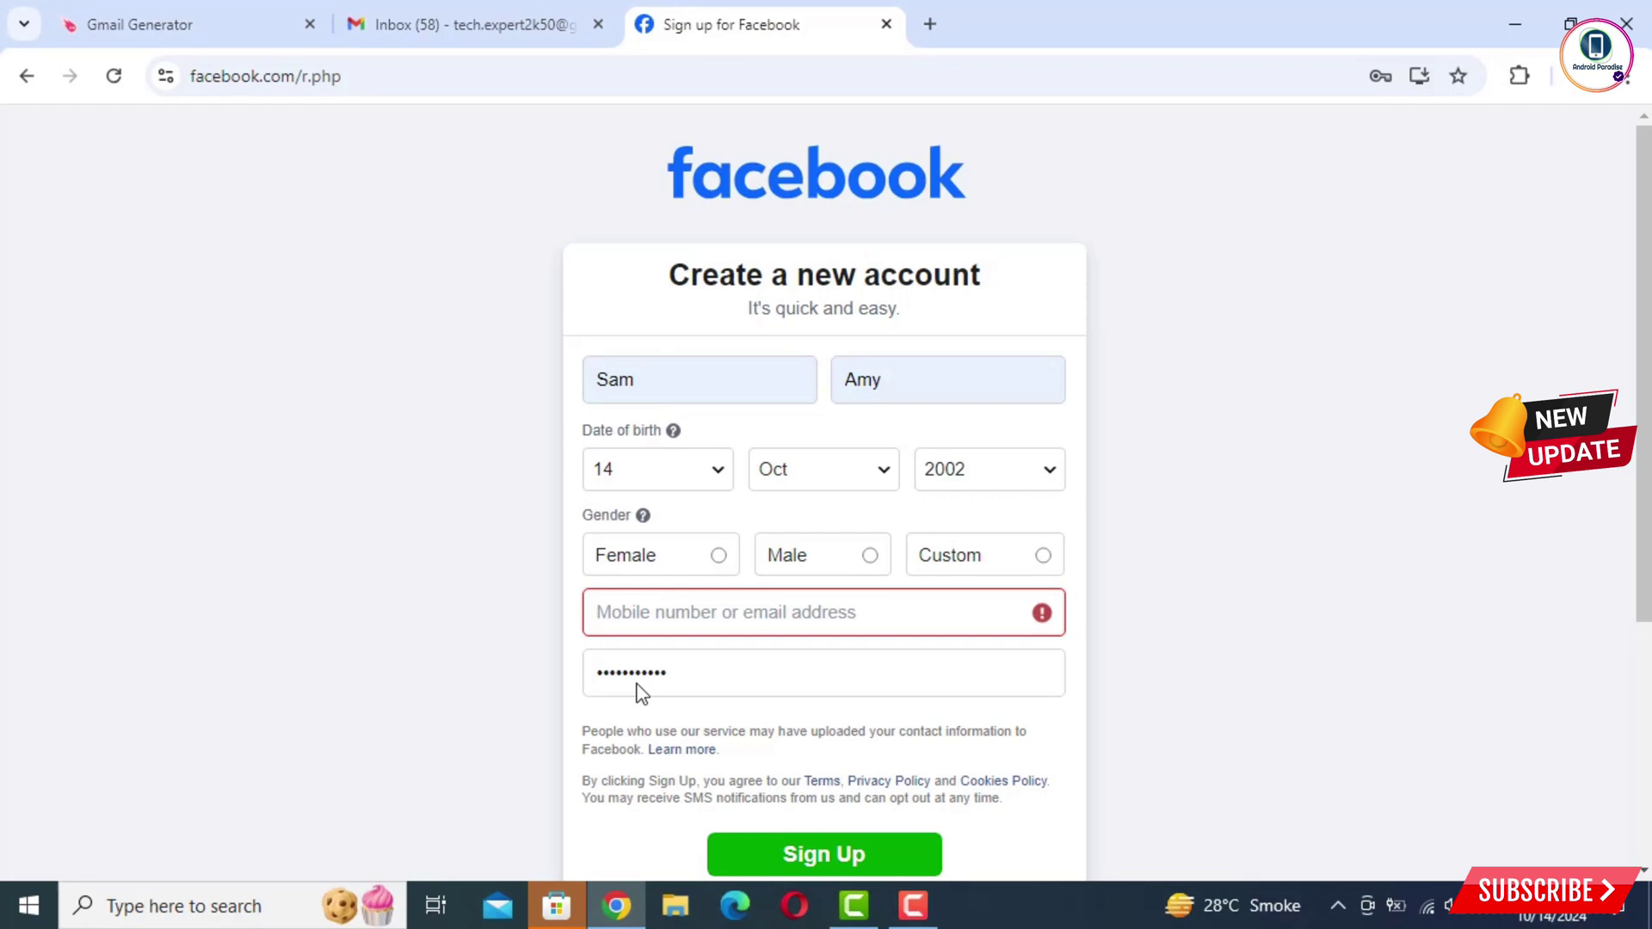
pyautogui.rightClick(623, 612)
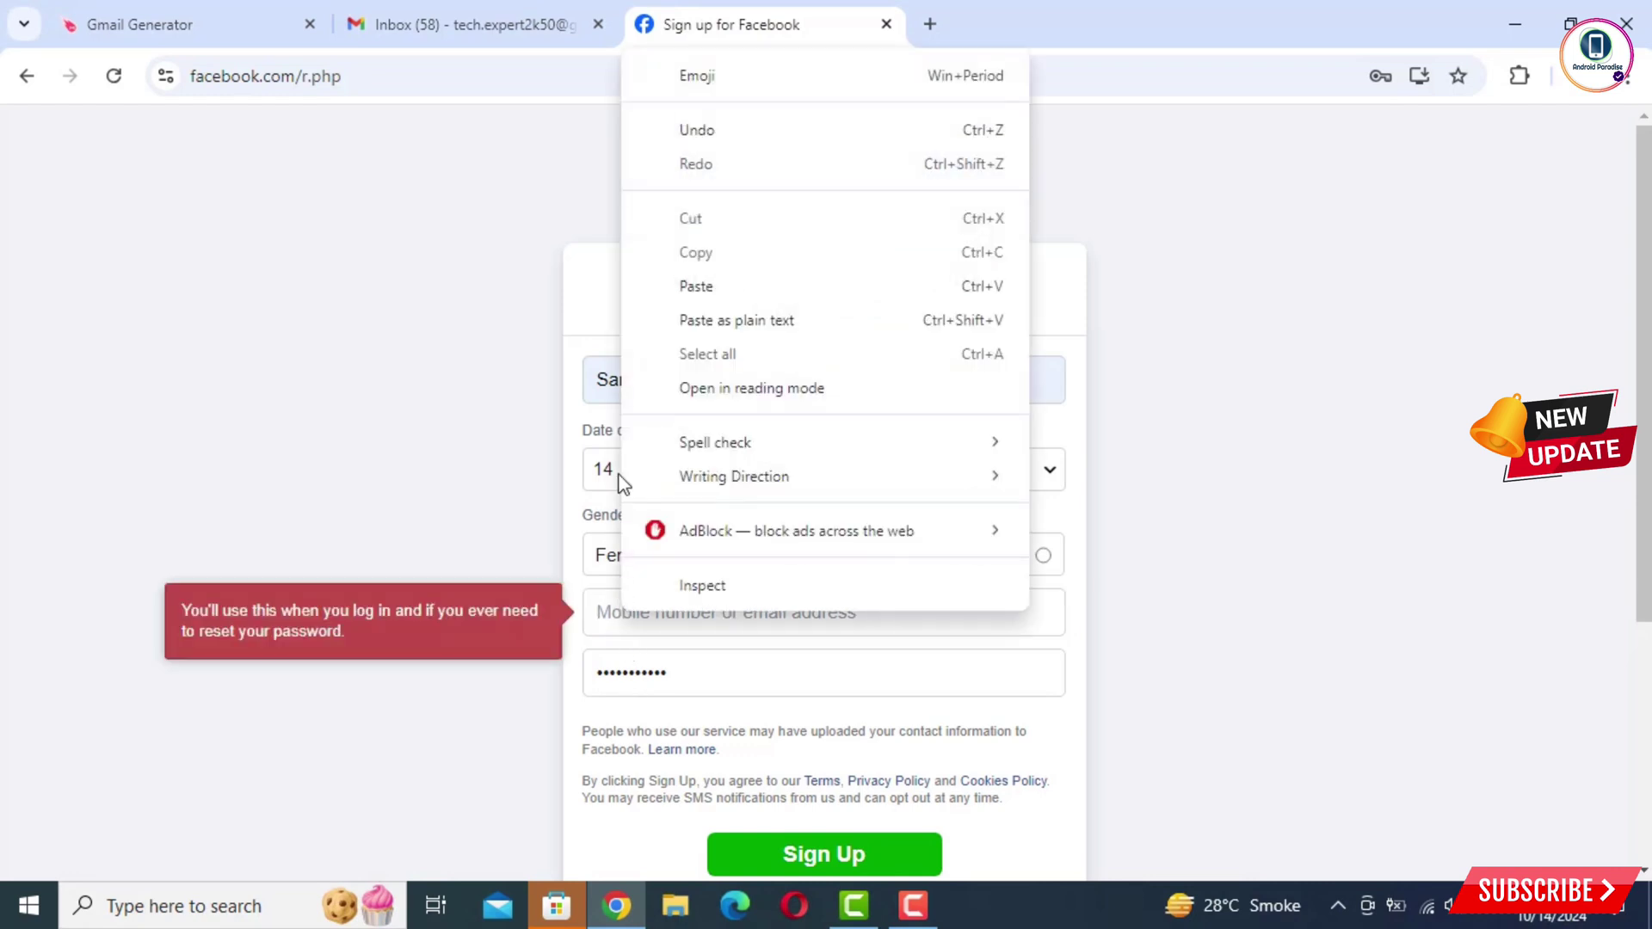
pyautogui.click(704, 282)
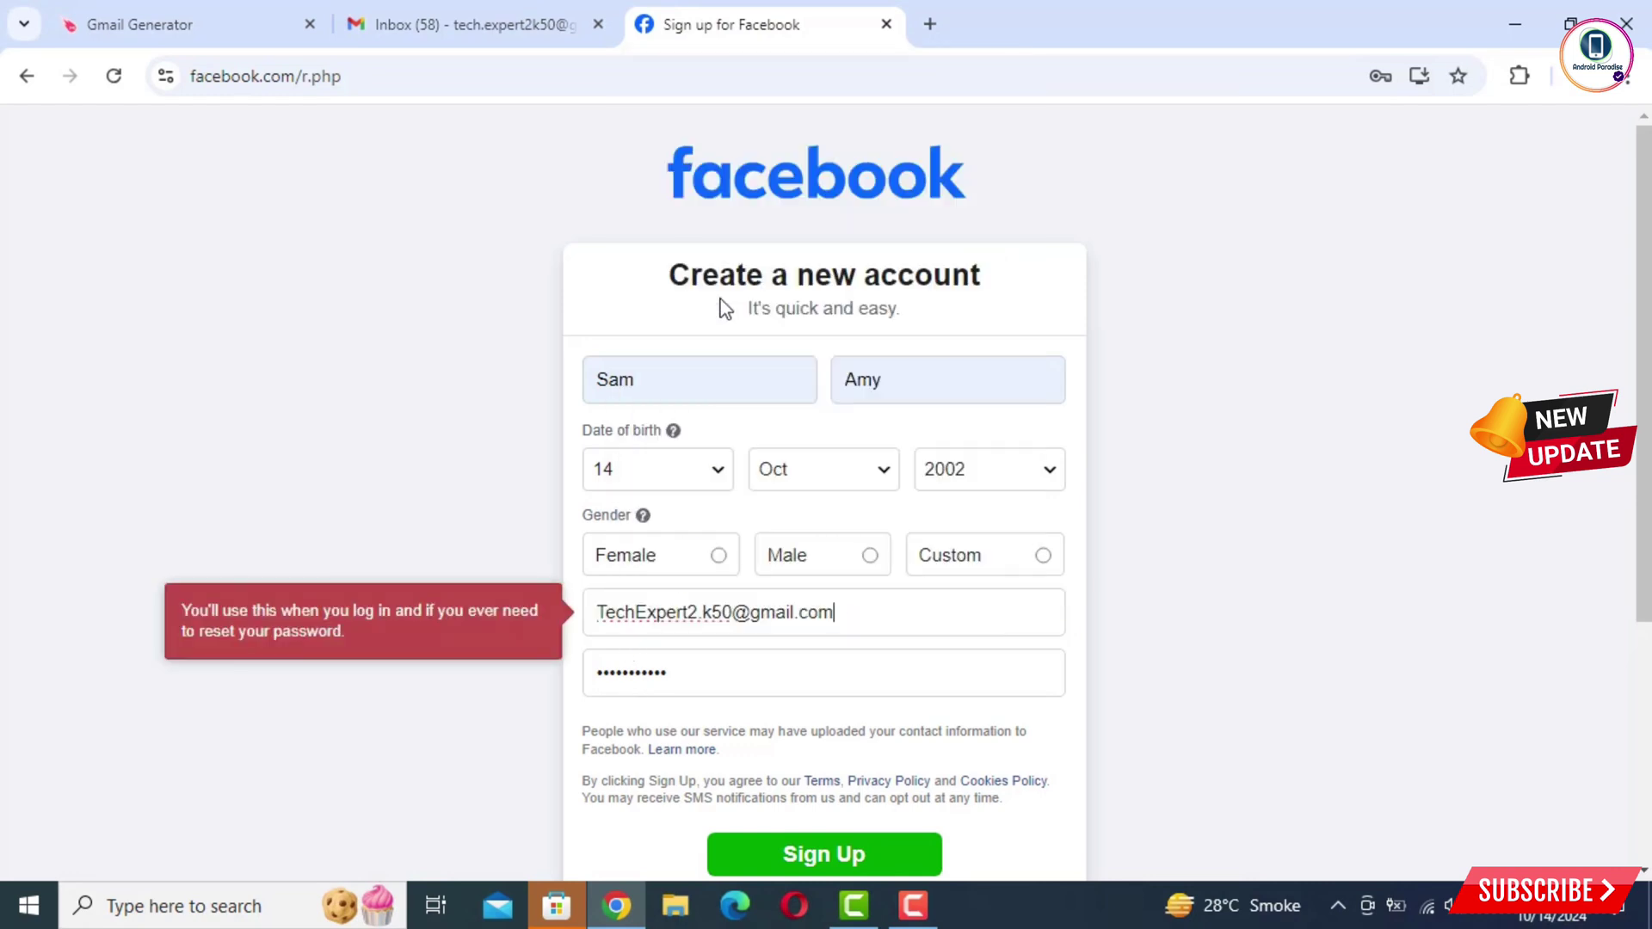
pyautogui.click(1176, 654)
pyautogui.click(675, 669)
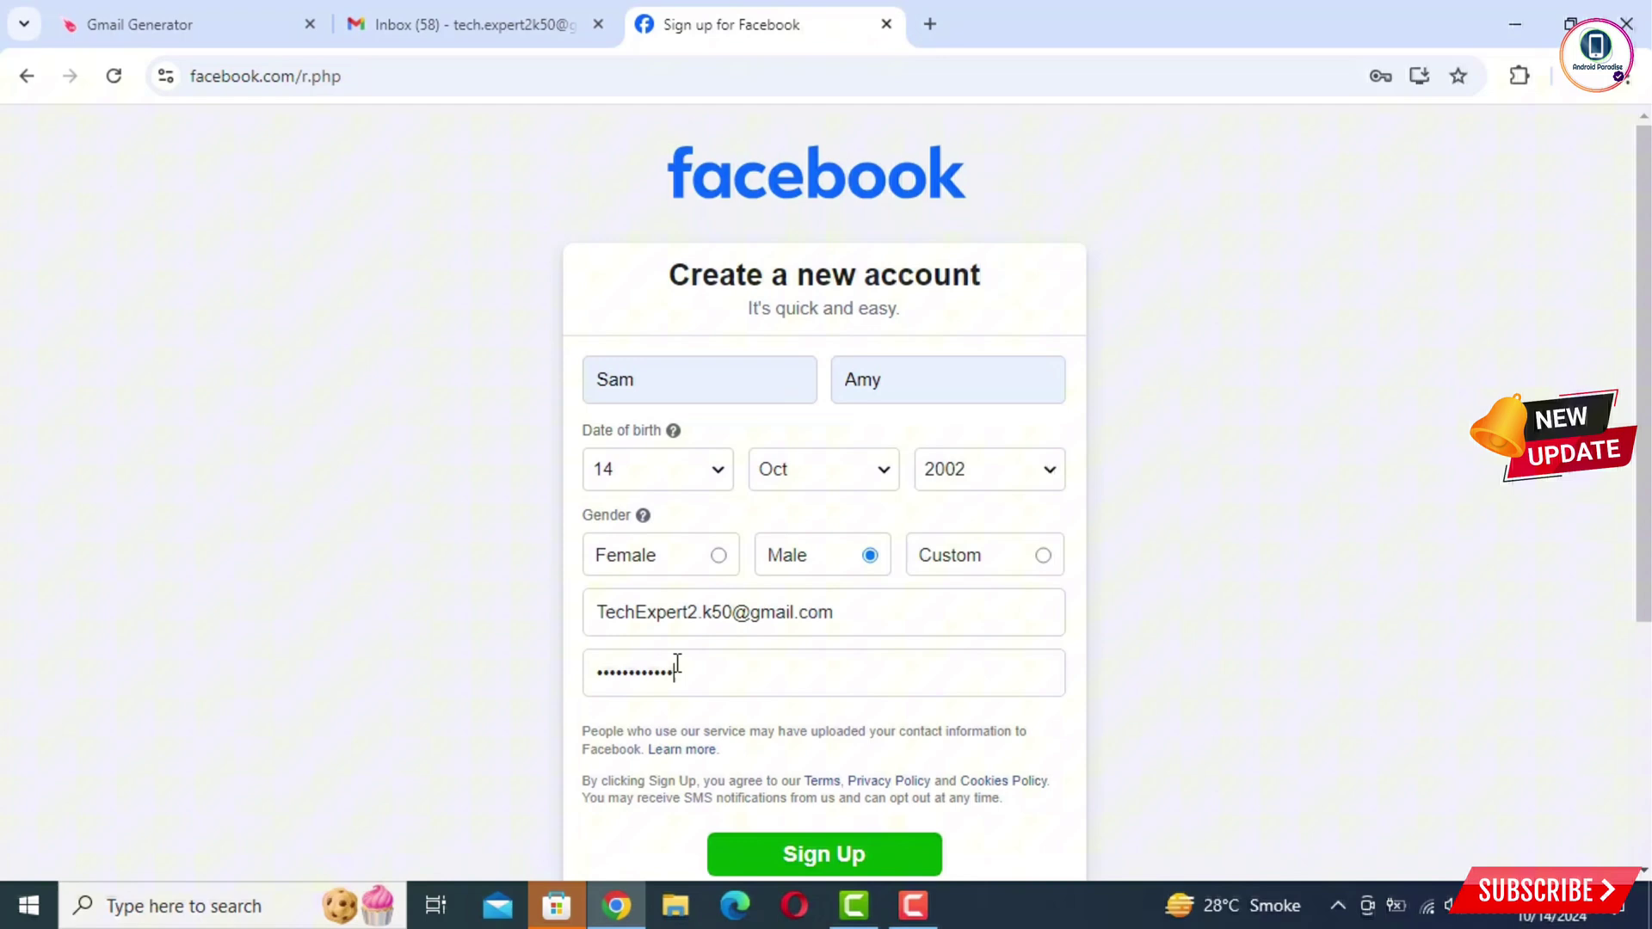
pyautogui.write('12')
pyautogui.scroll(-2, 788, 517)
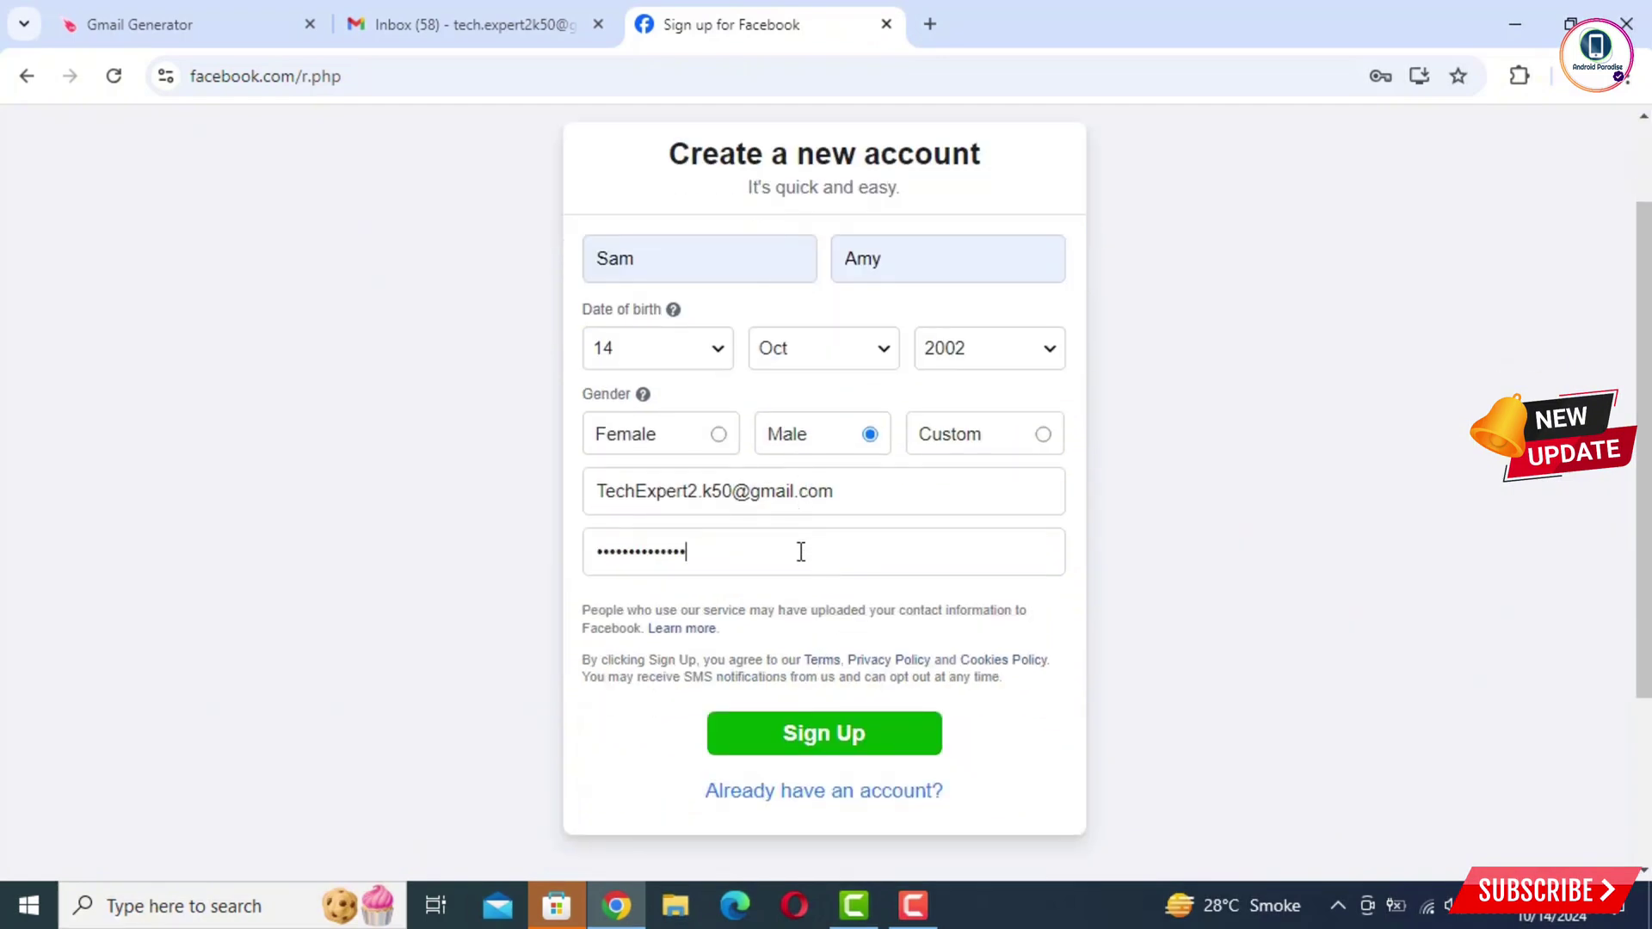
pyautogui.scroll(1, 801, 517)
pyautogui.scroll(-1, 801, 581)
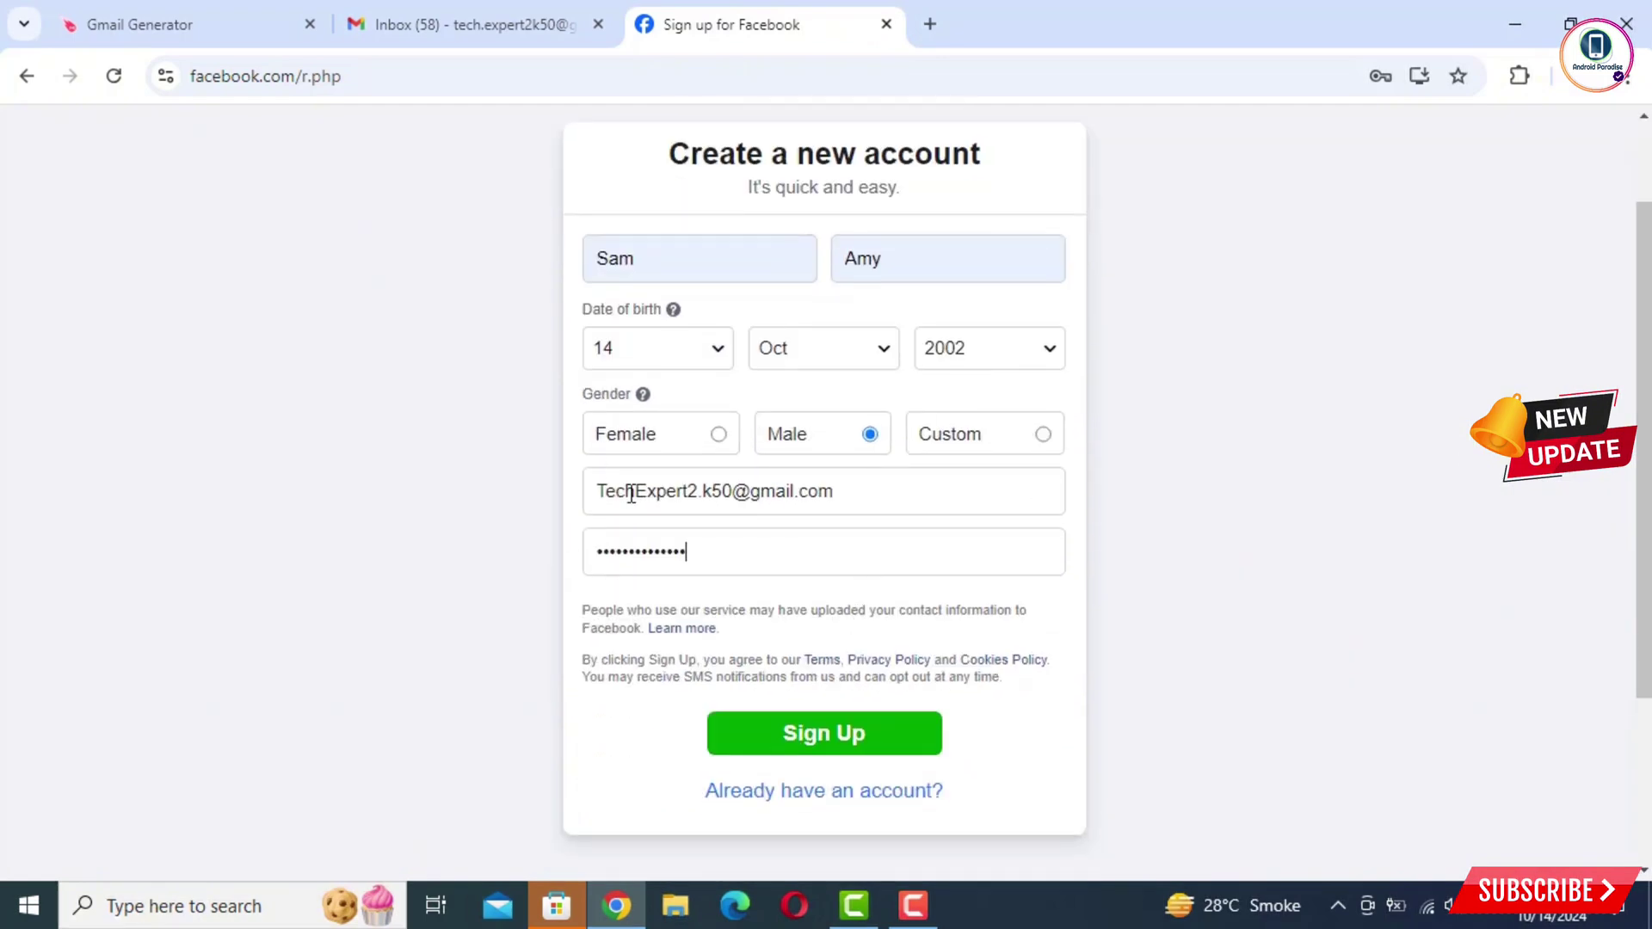
pyautogui.click(823, 734)
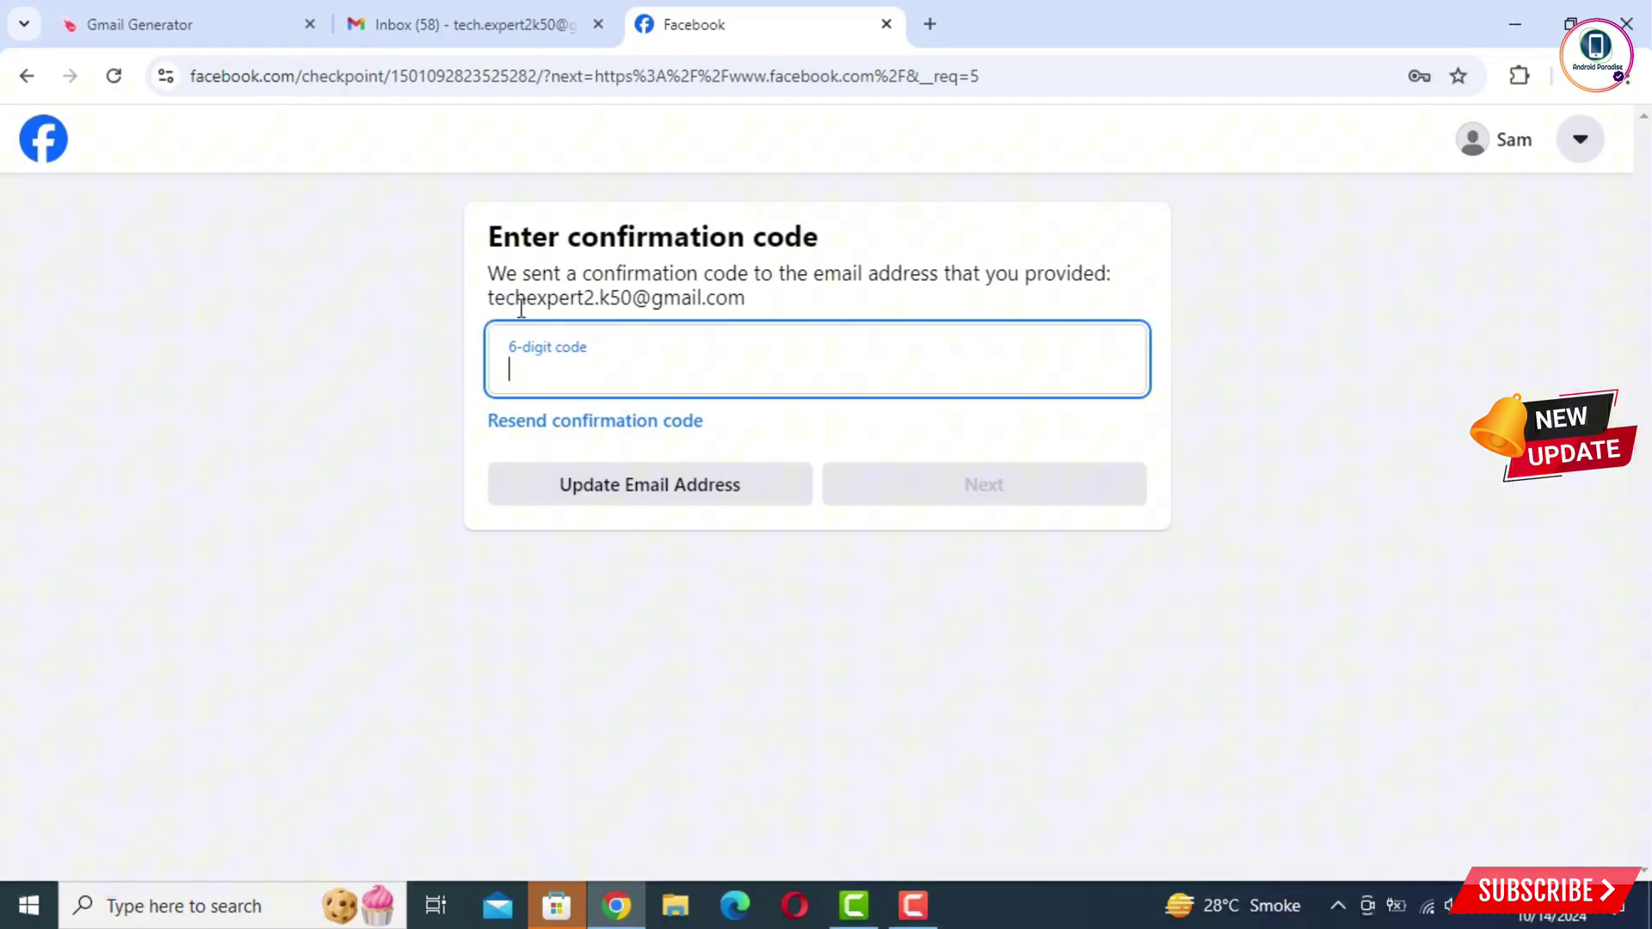
# - Highlight the address the confirmation code was sent to, then switch to the Gmail inbox
pyautogui.moveTo(489, 299); pyautogui.dragTo(736, 312)
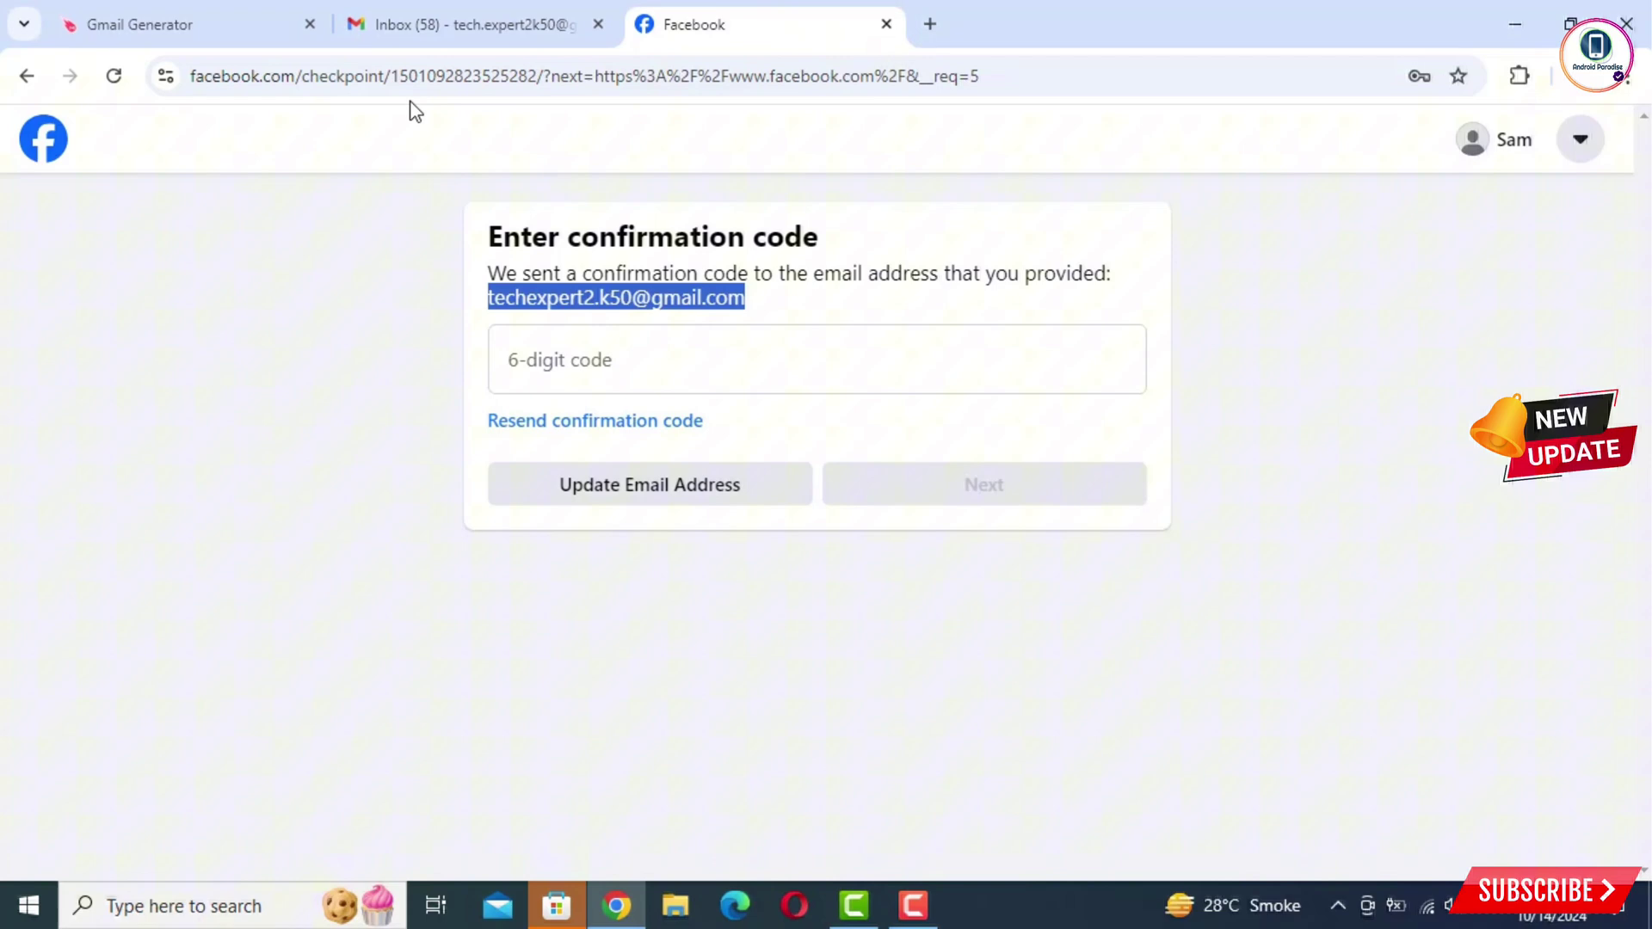
pyautogui.click(427, 22)
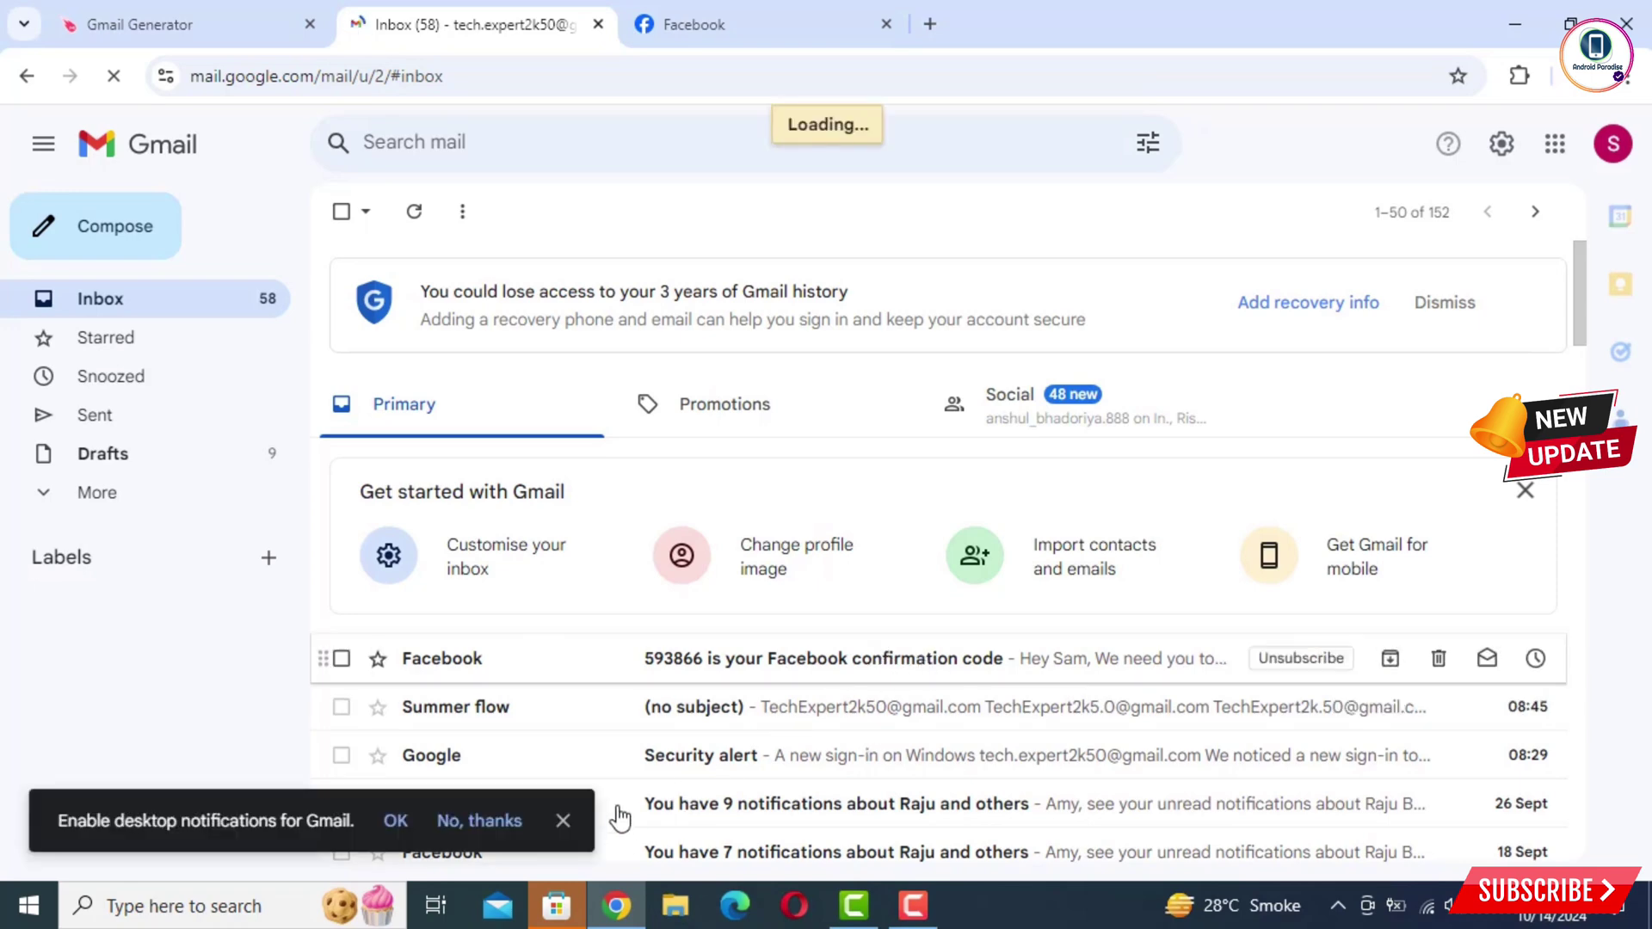
pyautogui.click(563, 822)
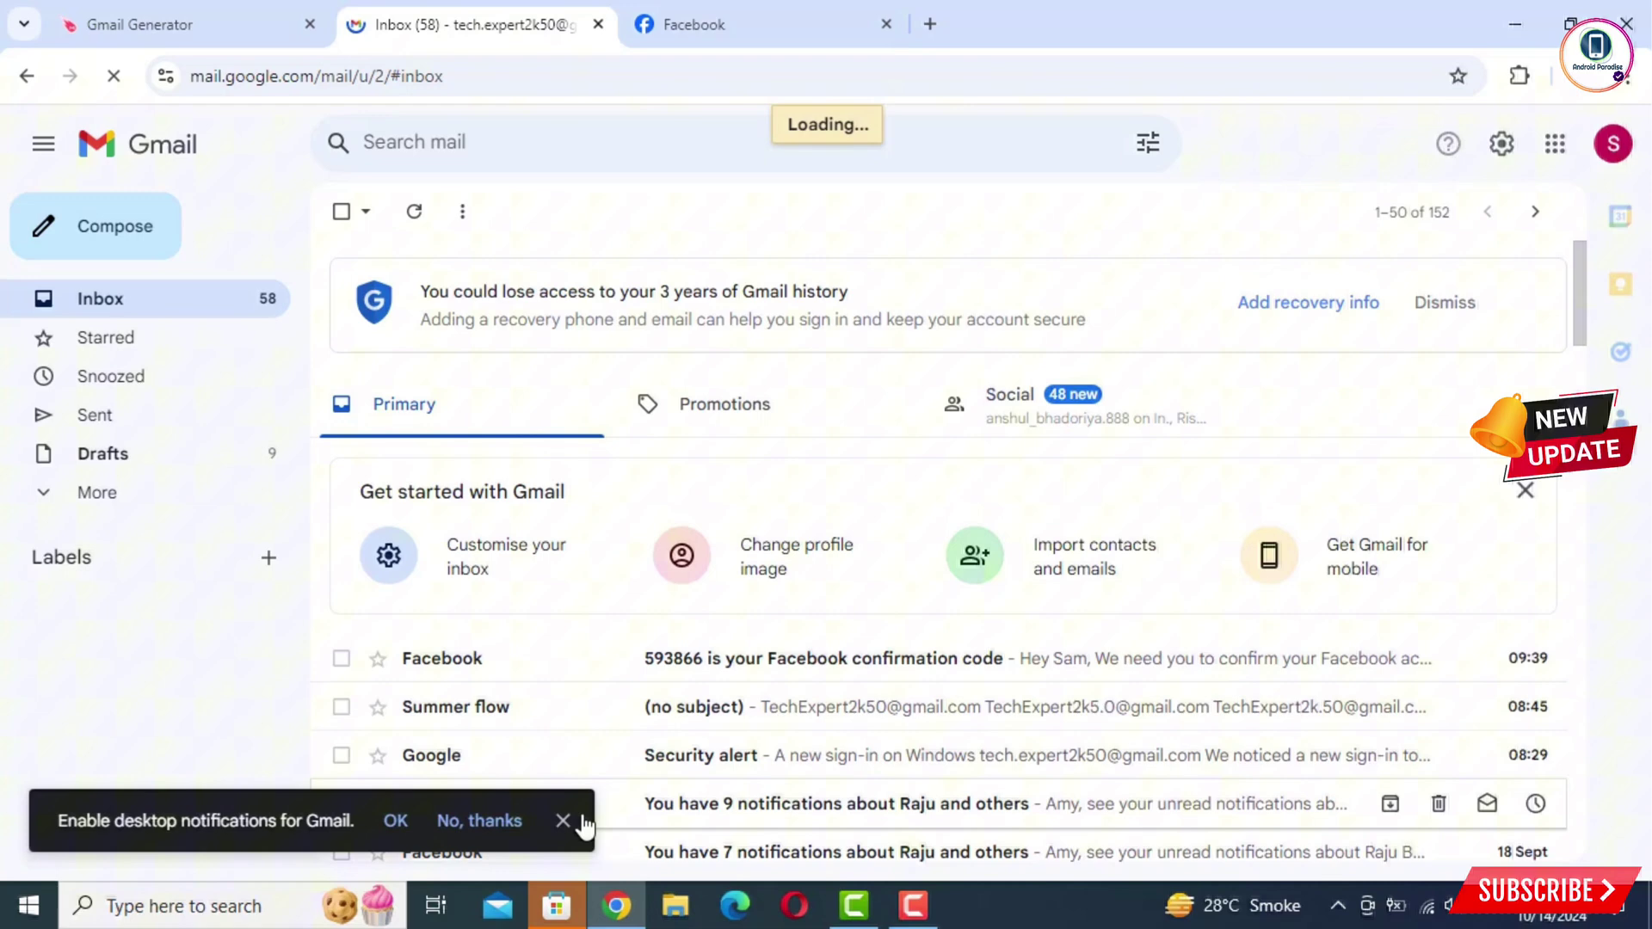
pyautogui.click(888, 658)
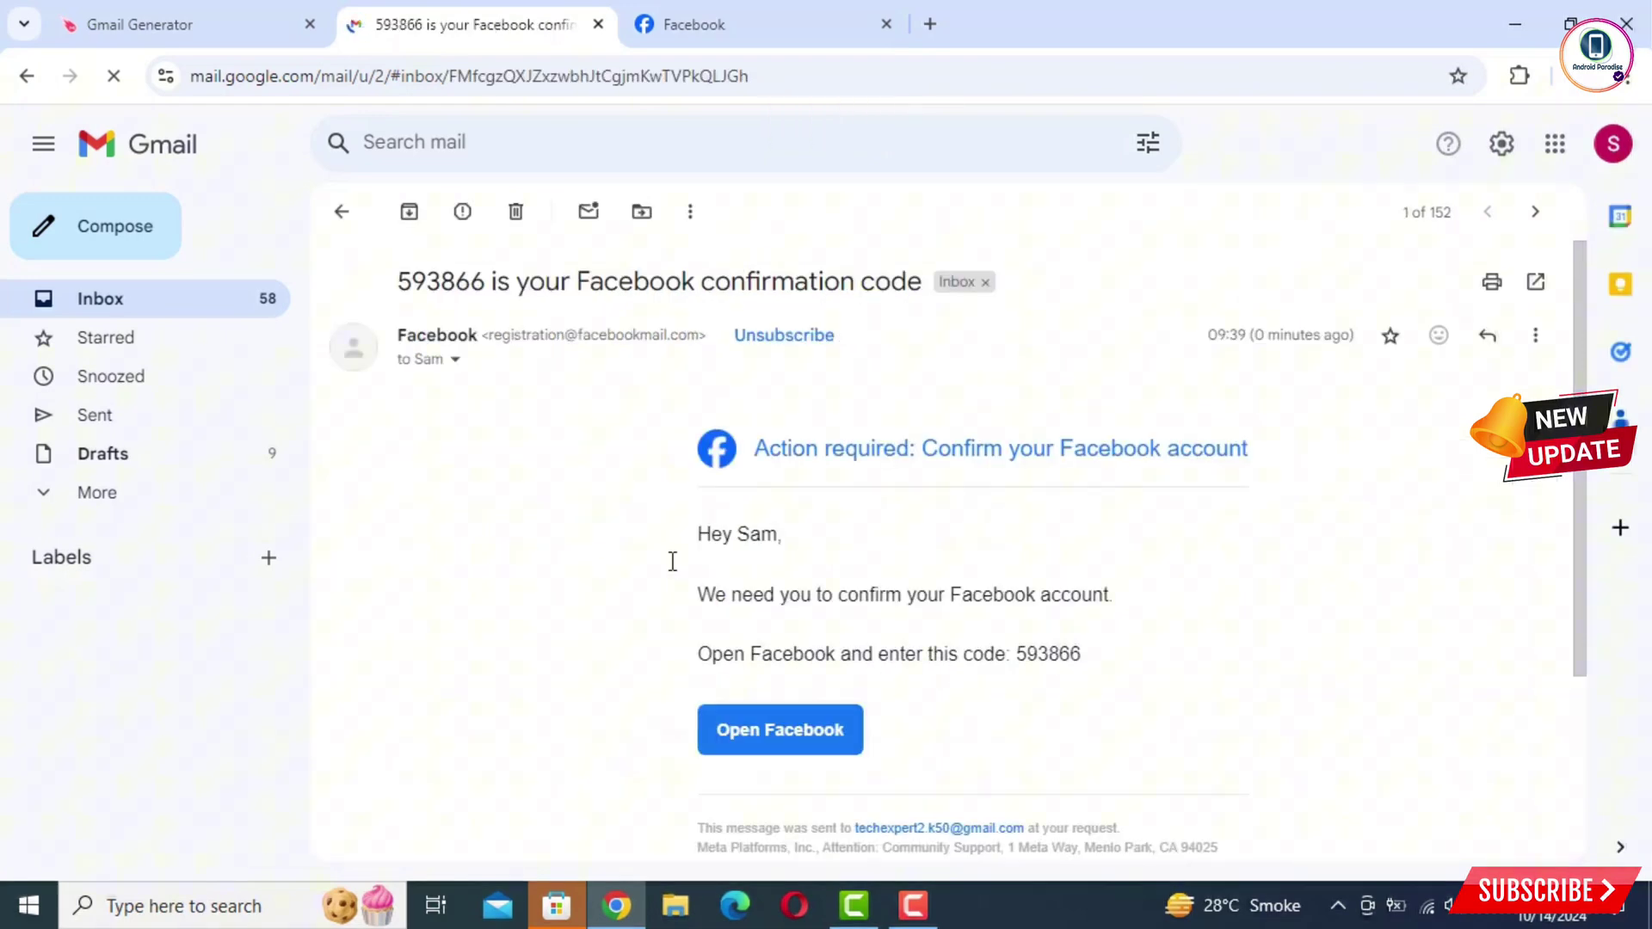
pyautogui.doubleClick(440, 282)
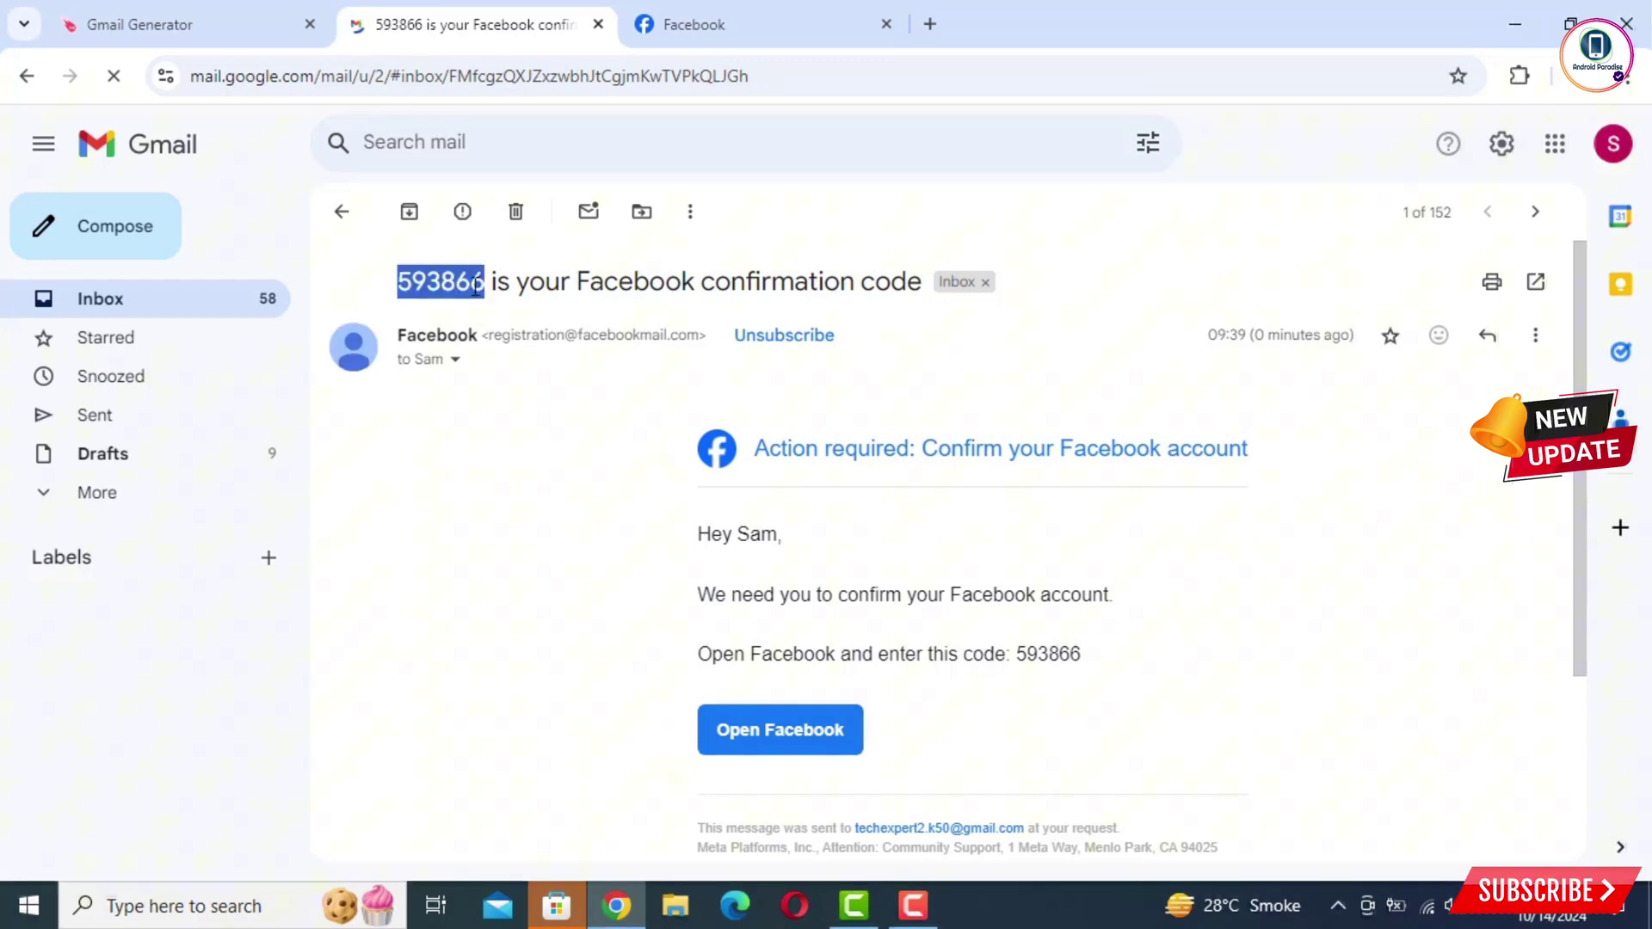
pyautogui.rightClick(481, 282)
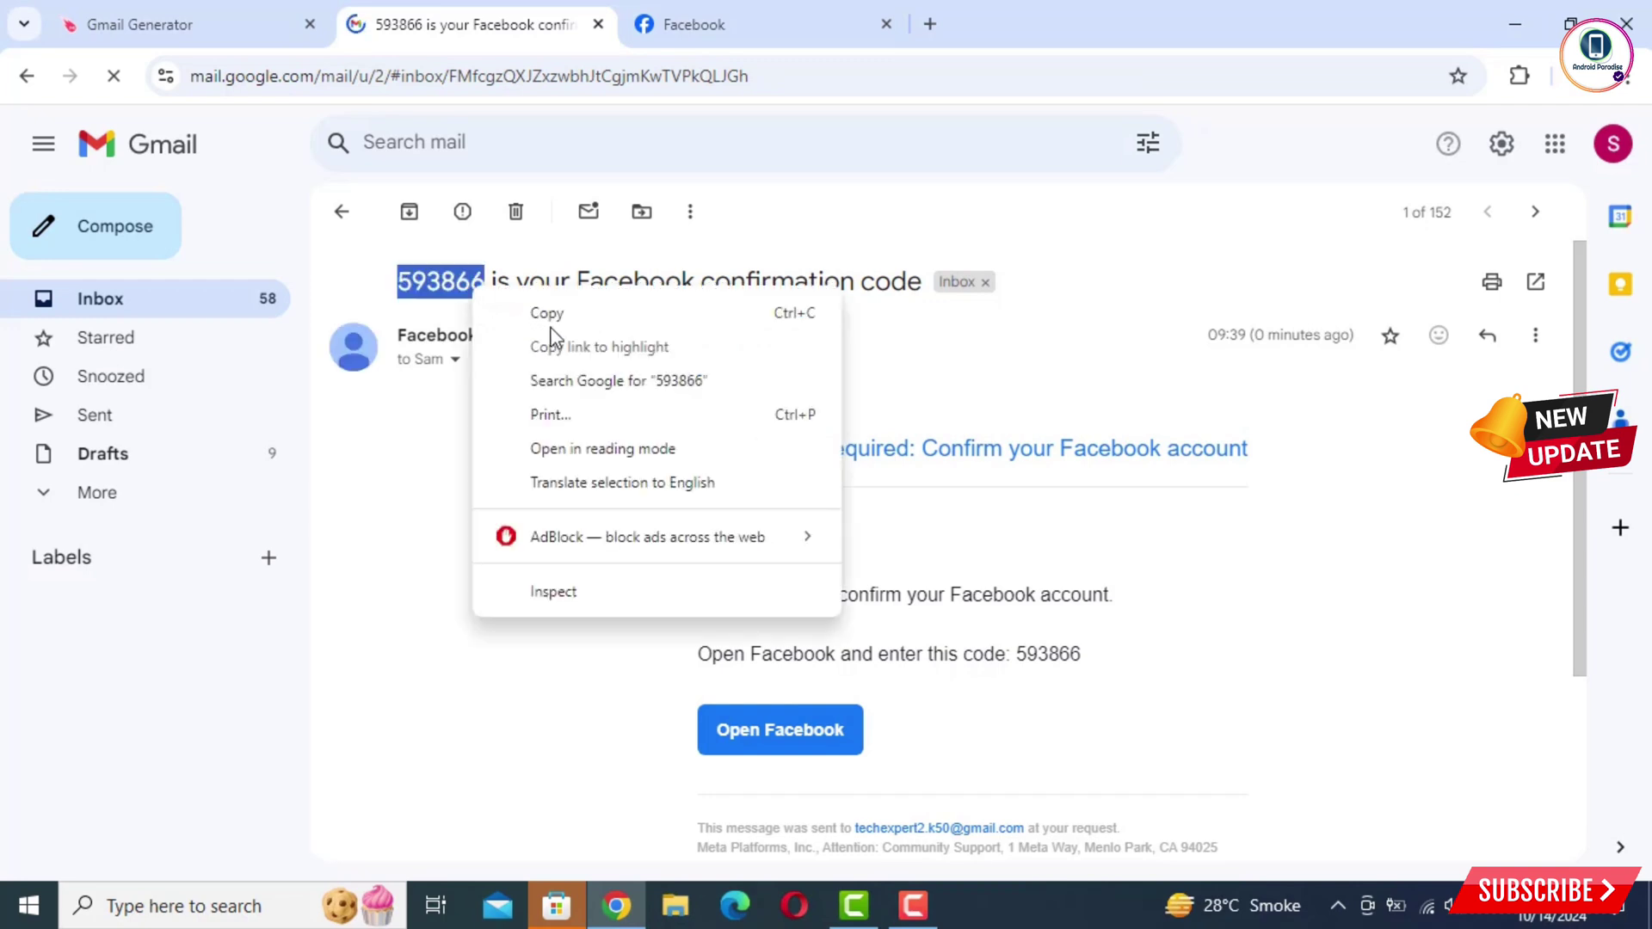
pyautogui.click(535, 311)
pyautogui.click(723, 25)
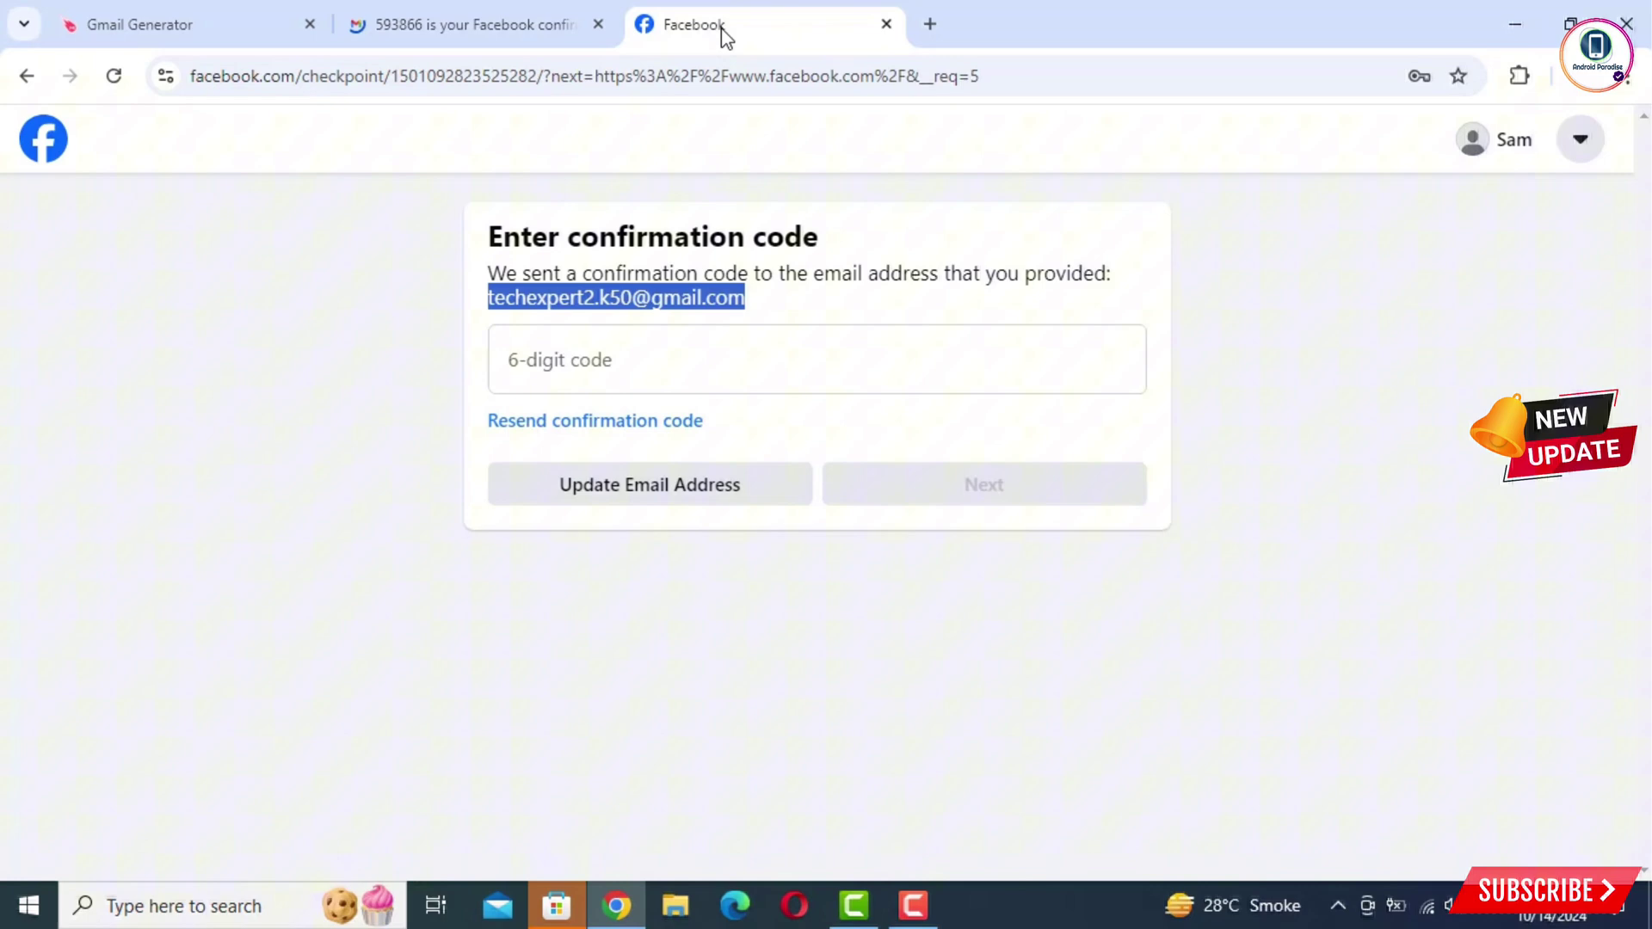
pyautogui.click(606, 355)
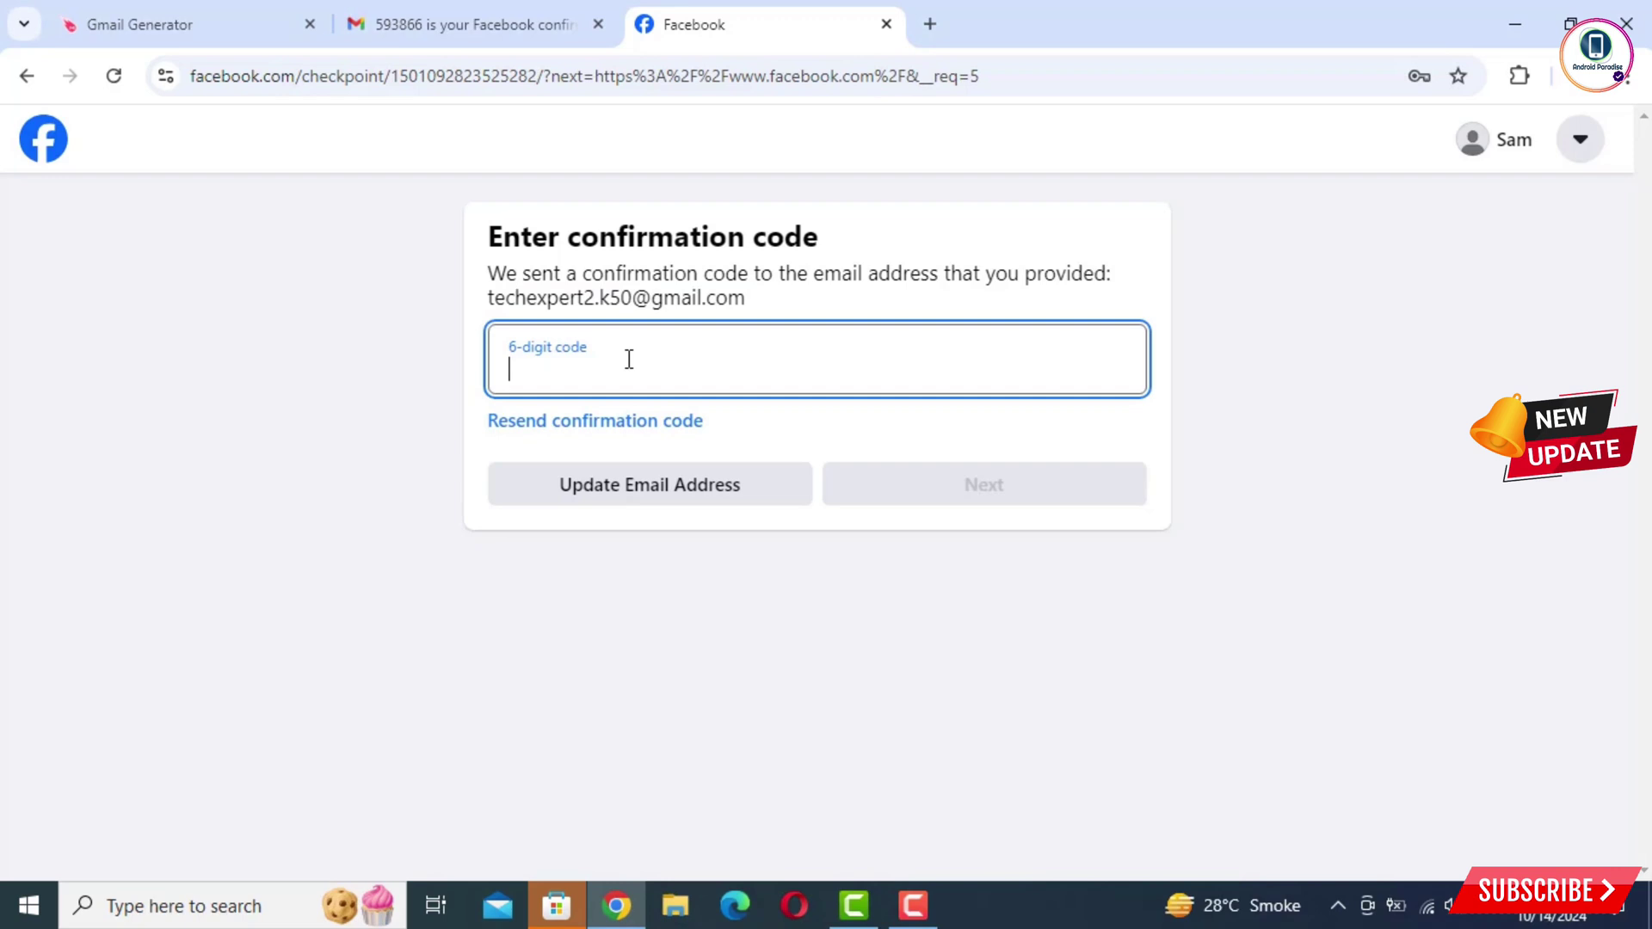
pyautogui.rightClick(629, 359)
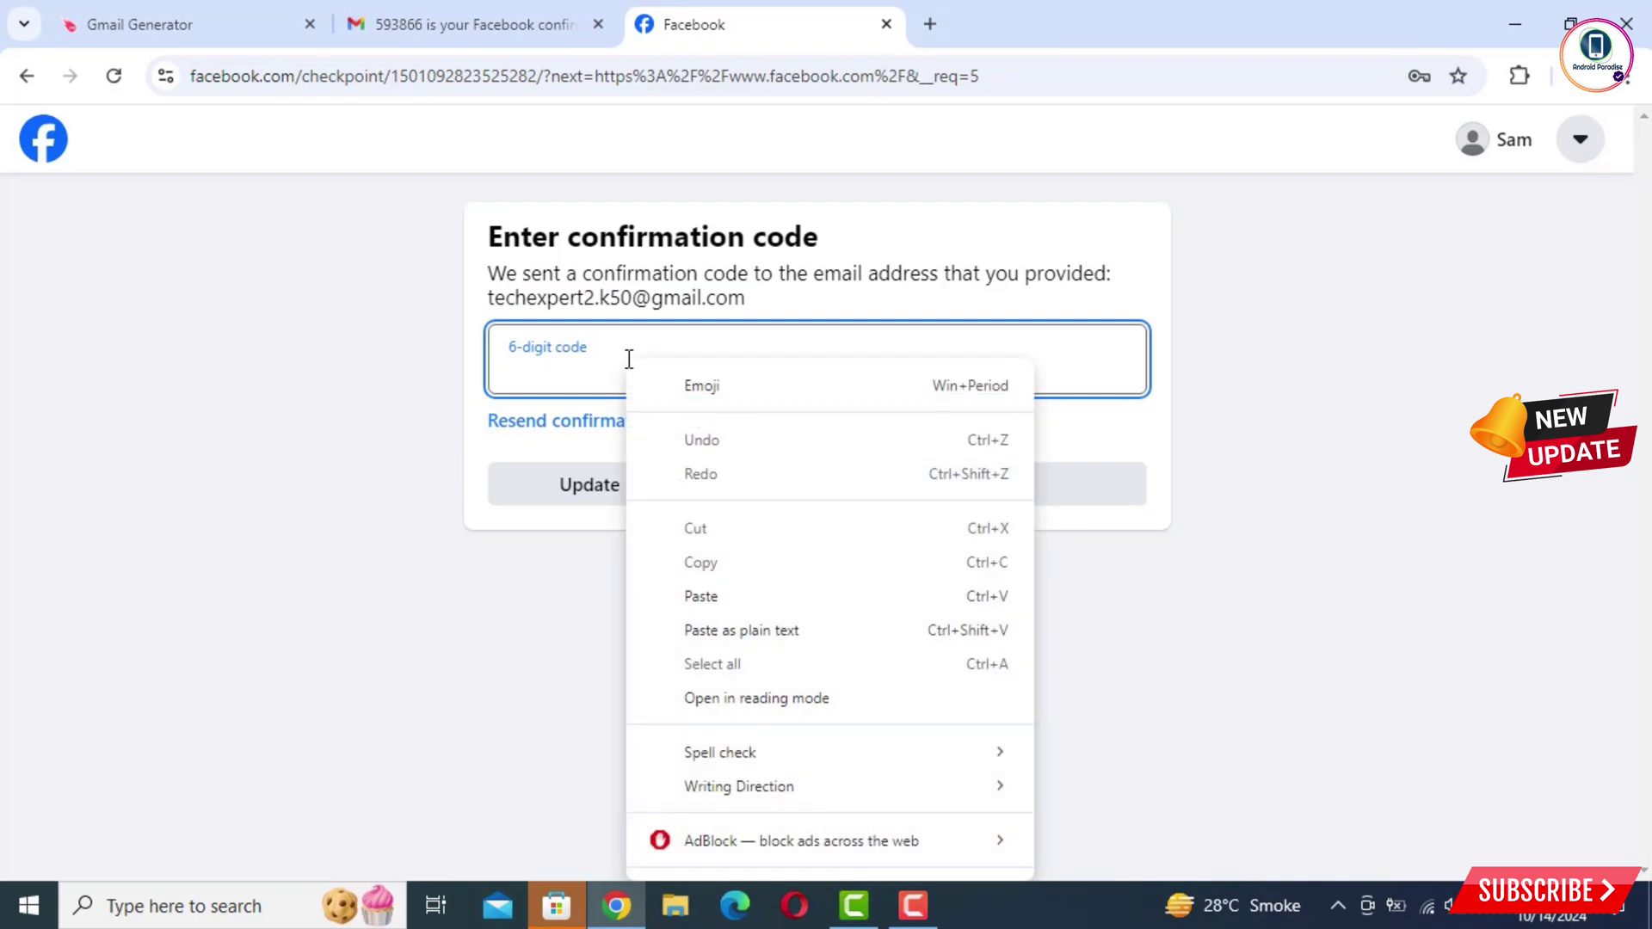
pyautogui.click(718, 603)
pyautogui.click(966, 484)
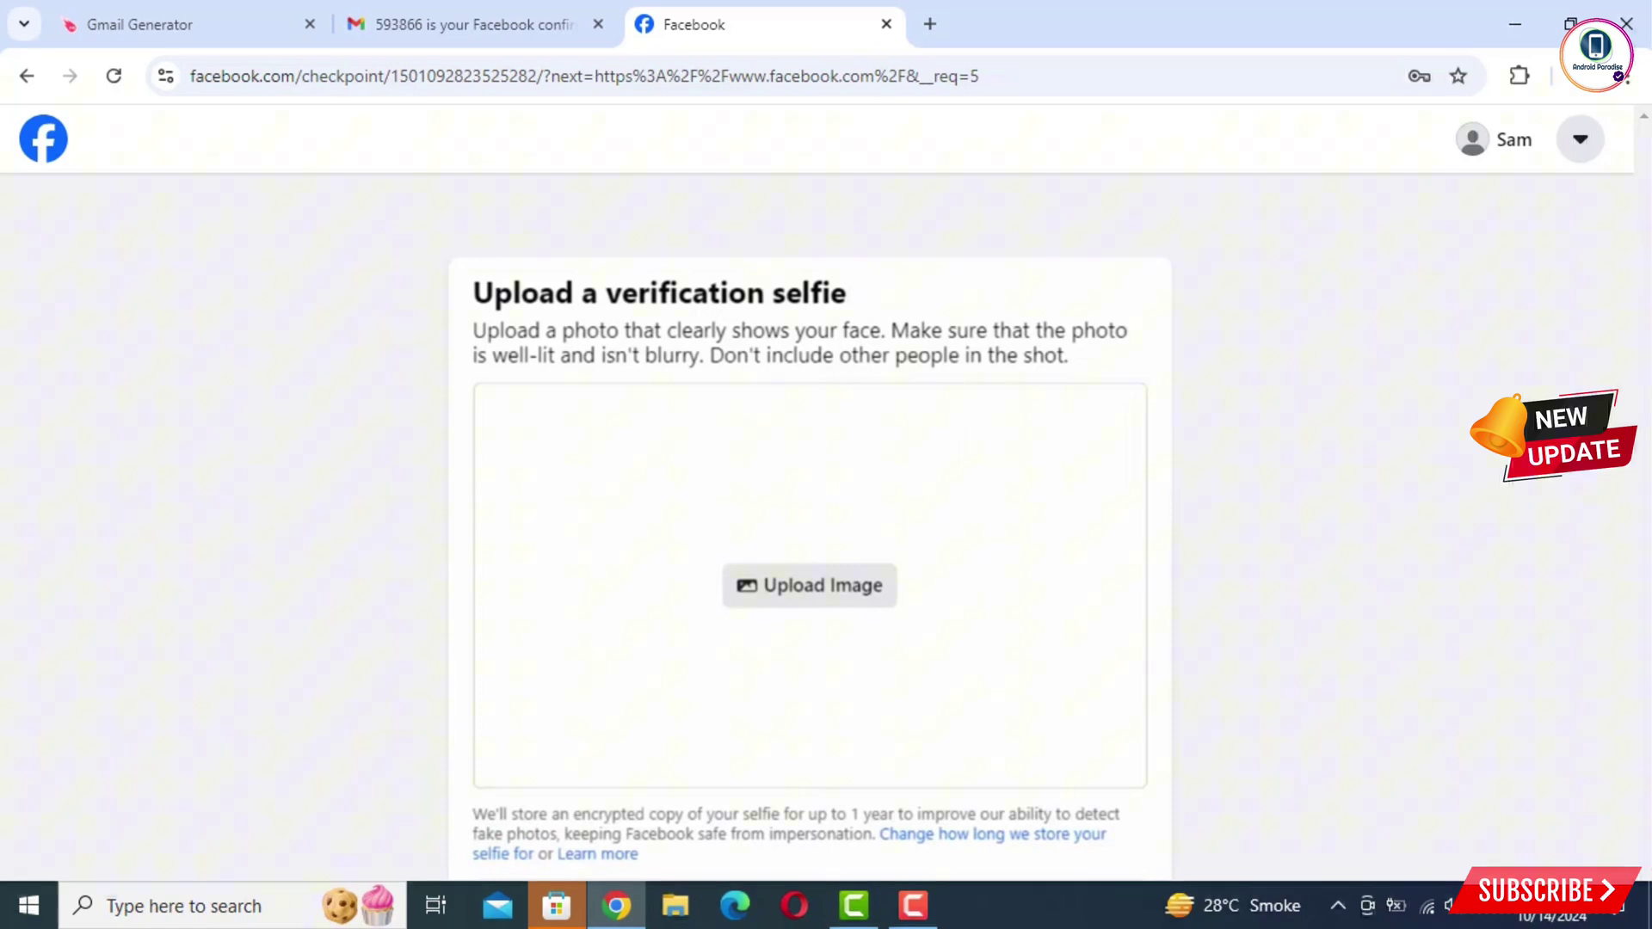
# - Switch to another desktop application using the red taskbar icon
pyautogui.click(914, 907)
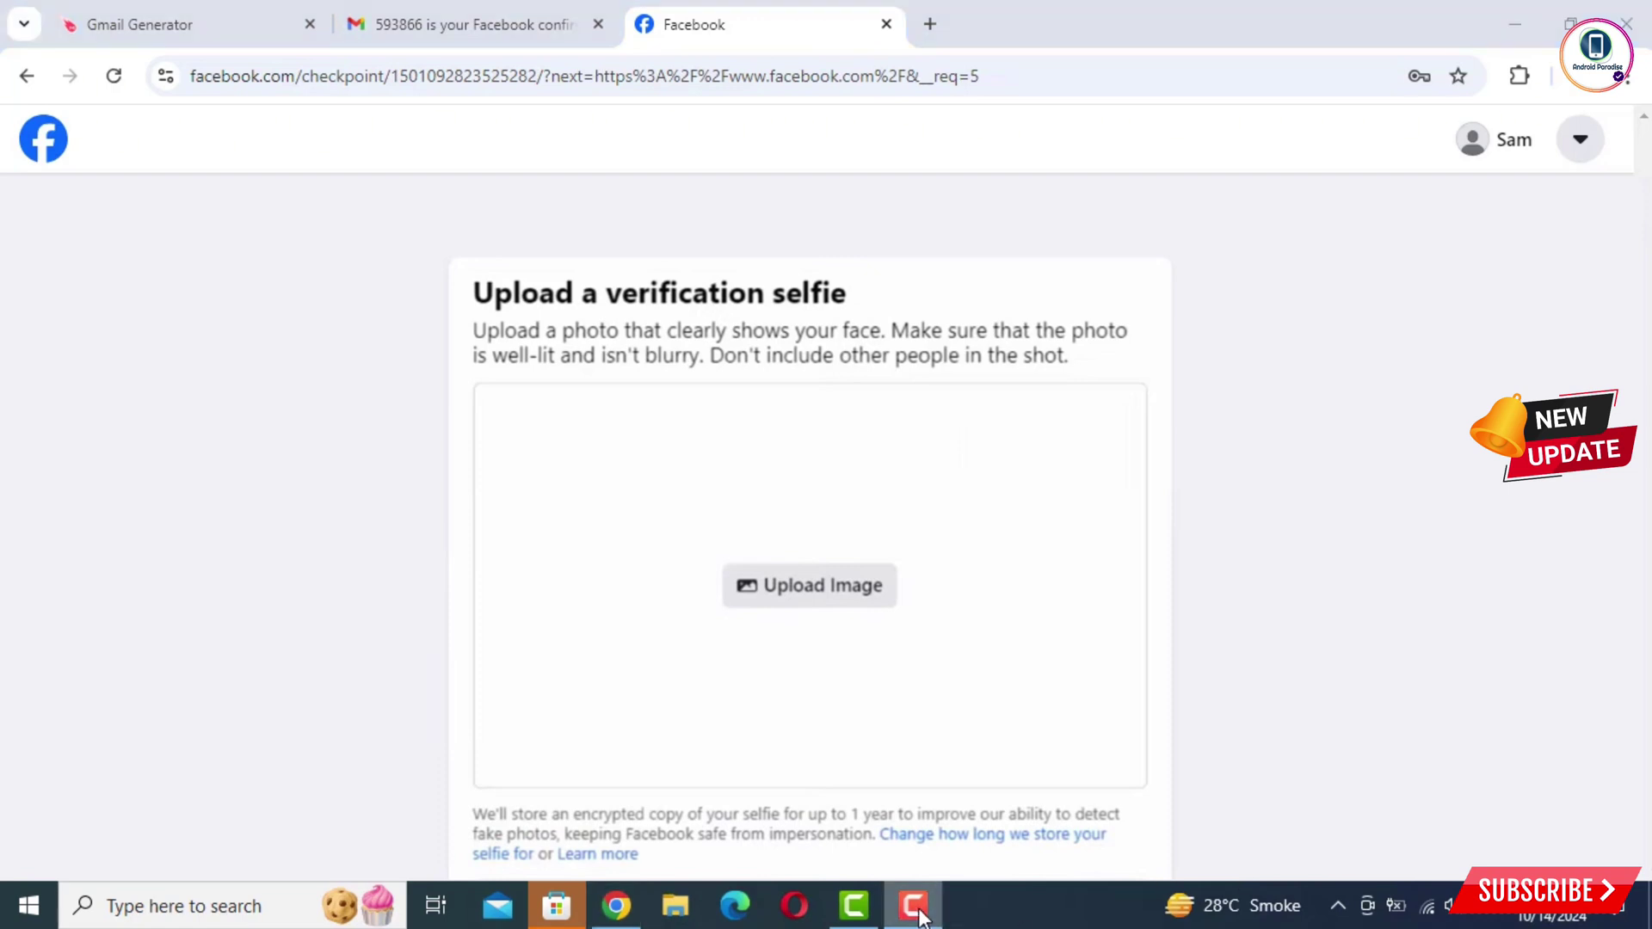